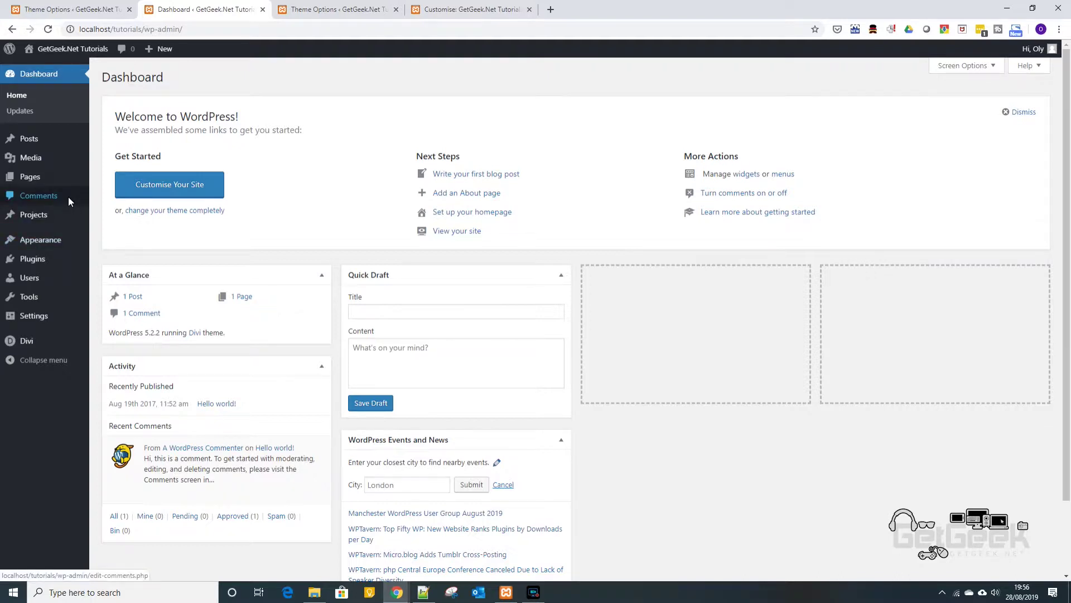
Step: Show the Pages flyout with All Pages and Add New in the admin sidebar
mouse_move(74, 185)
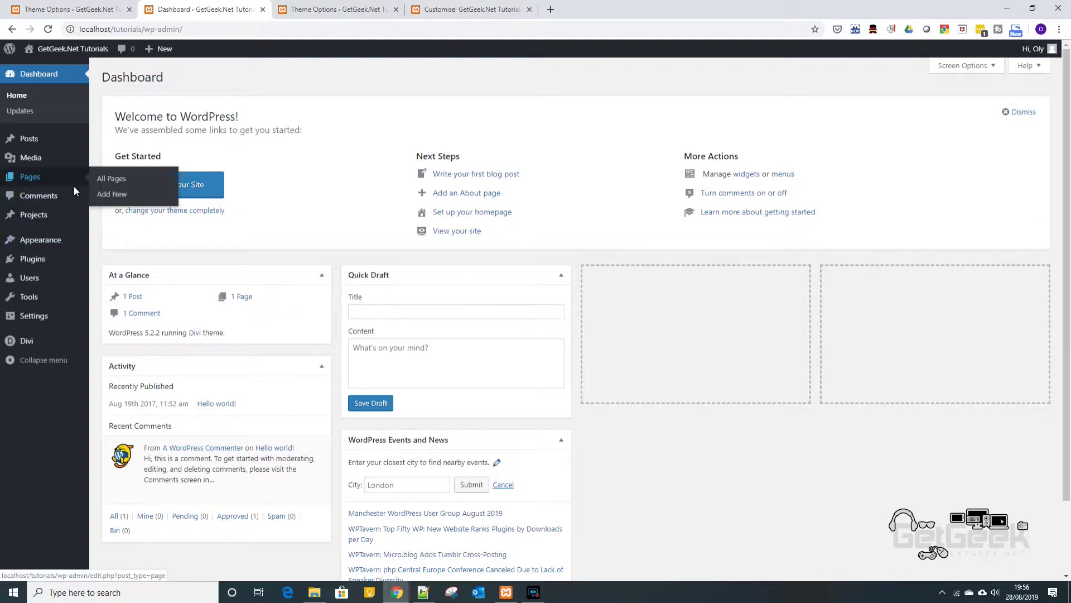
Step: Create a new page in the Divi Builder from scratch with a single-column row and a Text module
click(106, 196)
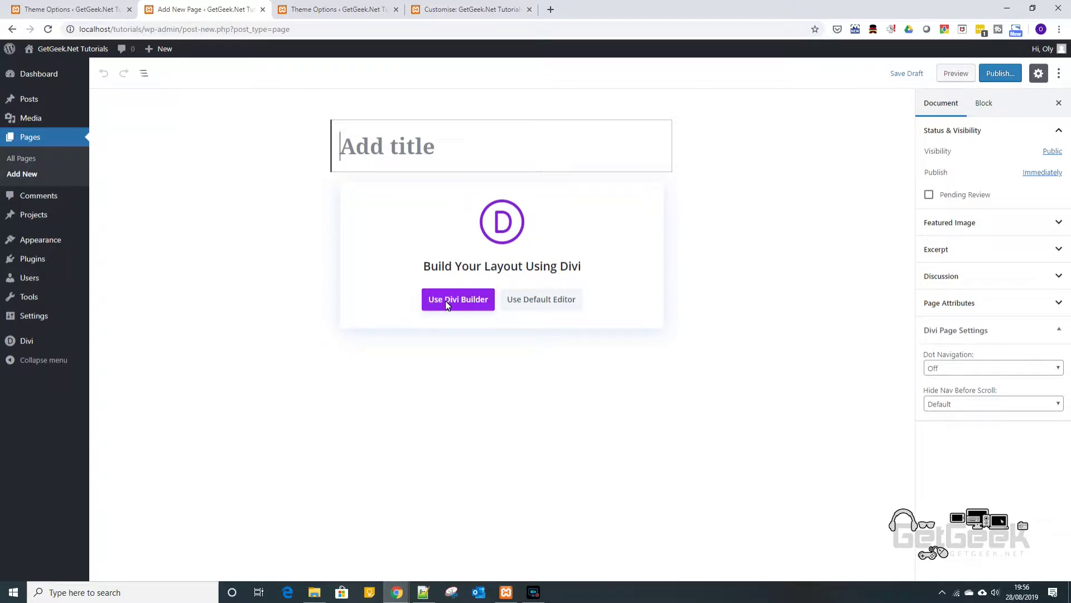
click(444, 300)
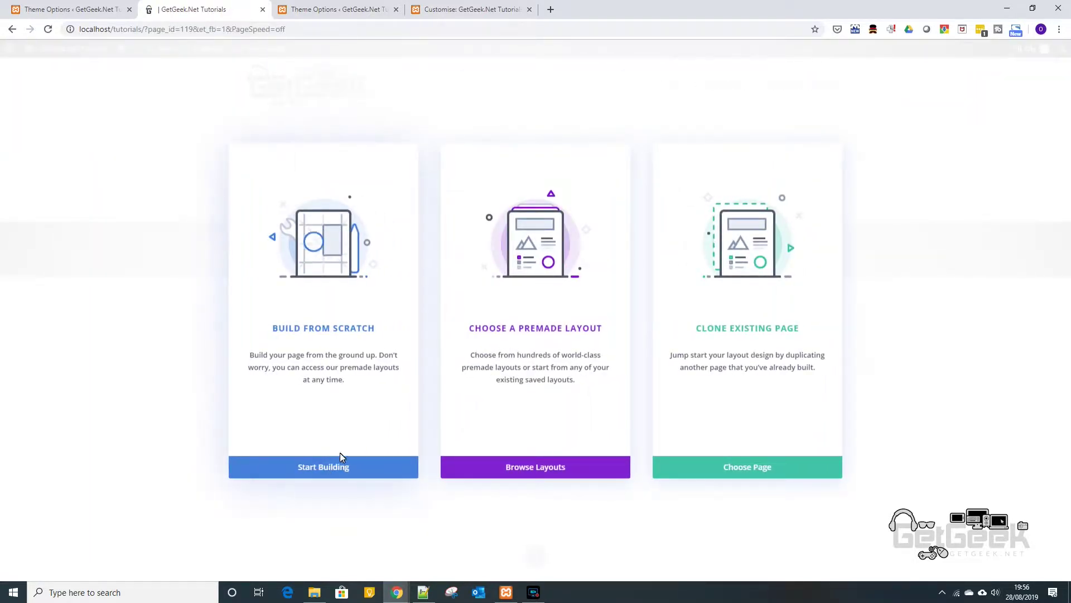
click(347, 466)
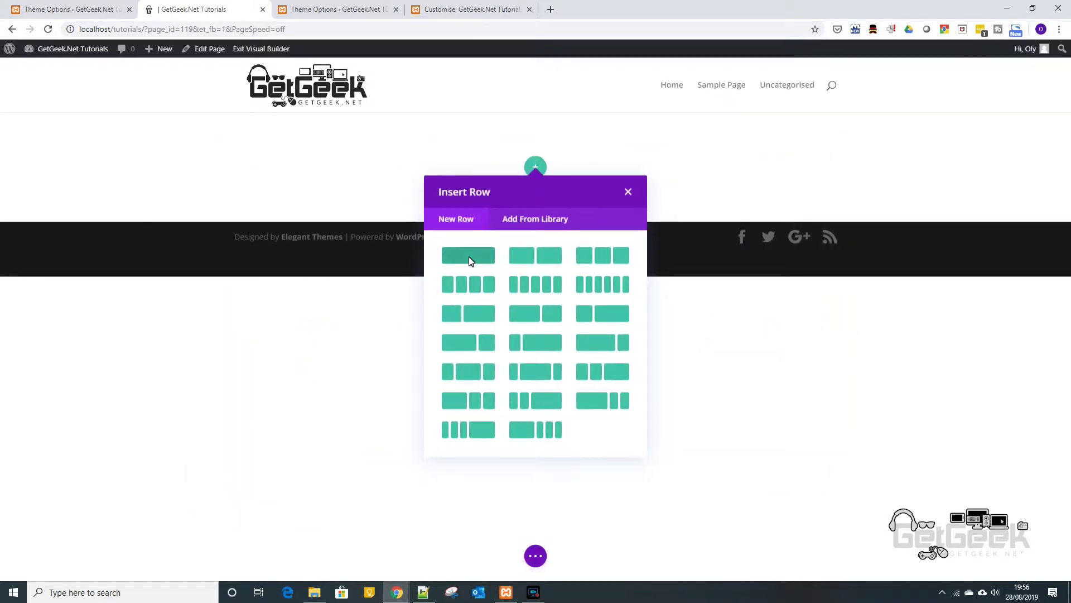
click(469, 256)
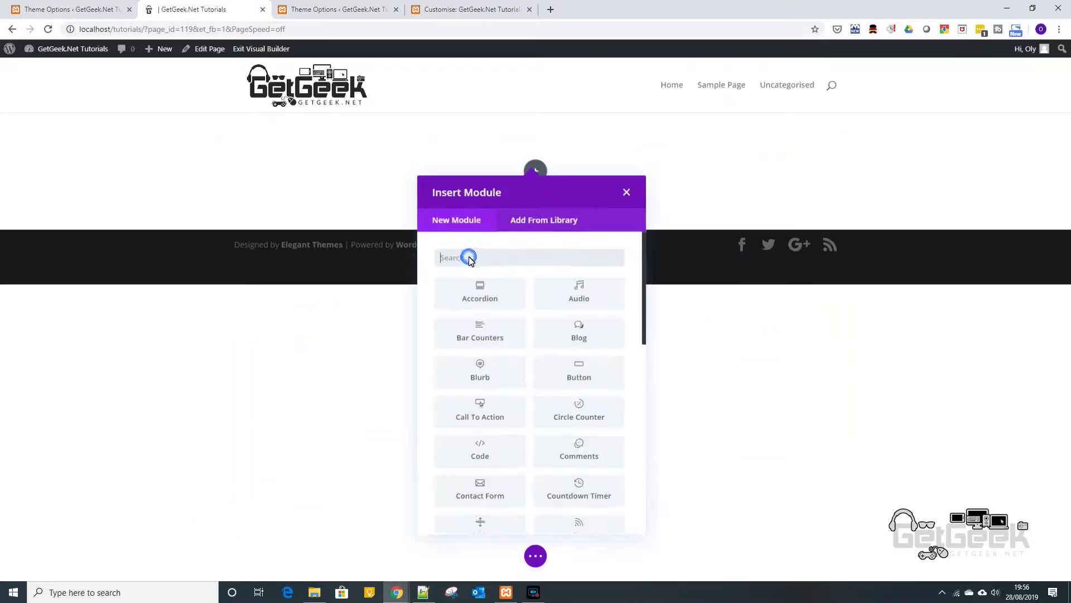
scroll(570, 276, down, 2)
scroll(569, 278, down, 6)
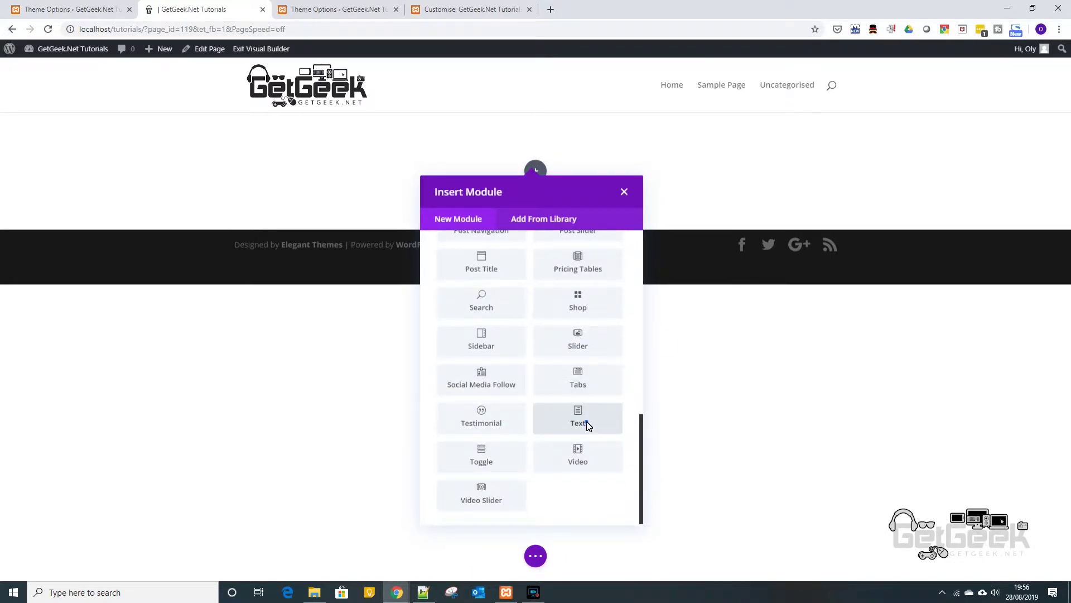
click(580, 423)
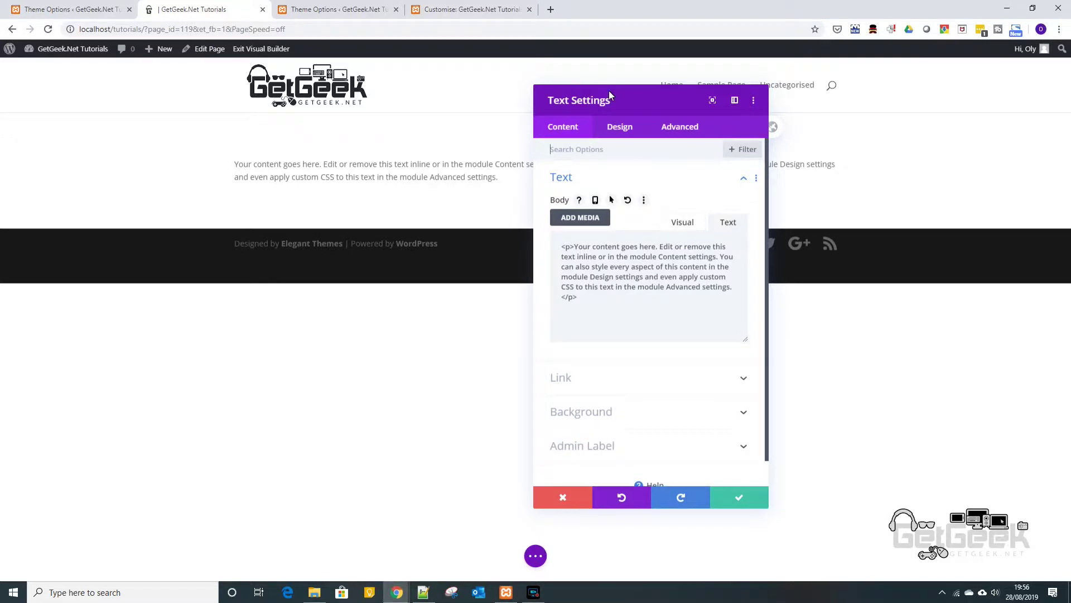
Step: Set the Text module's background colour to black #000000
drag(610, 94, 435, 125)
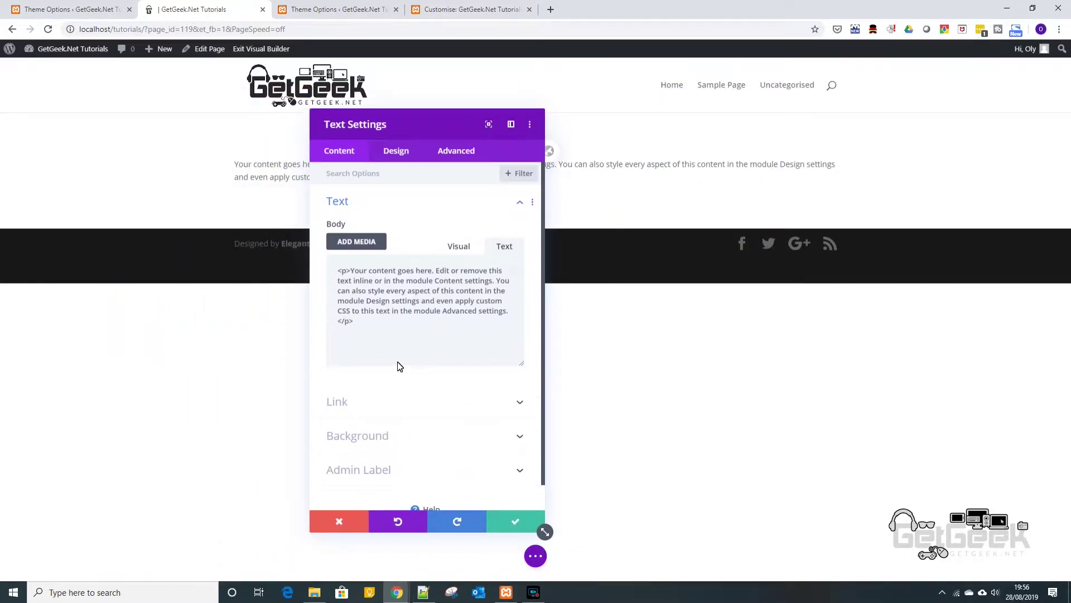
scroll(399, 364, down, 1)
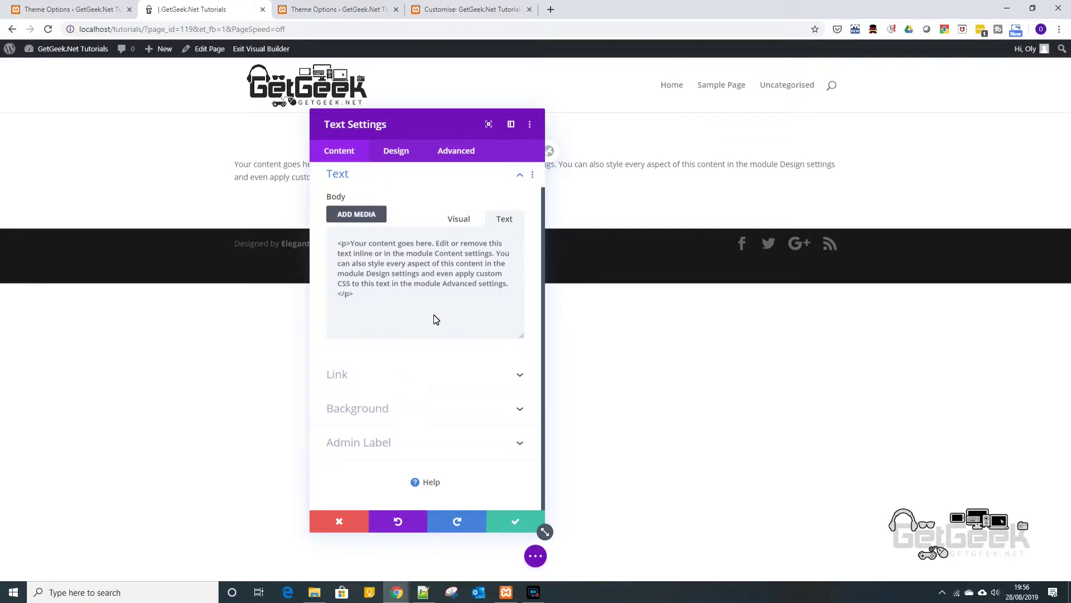
drag(363, 113, 264, 219)
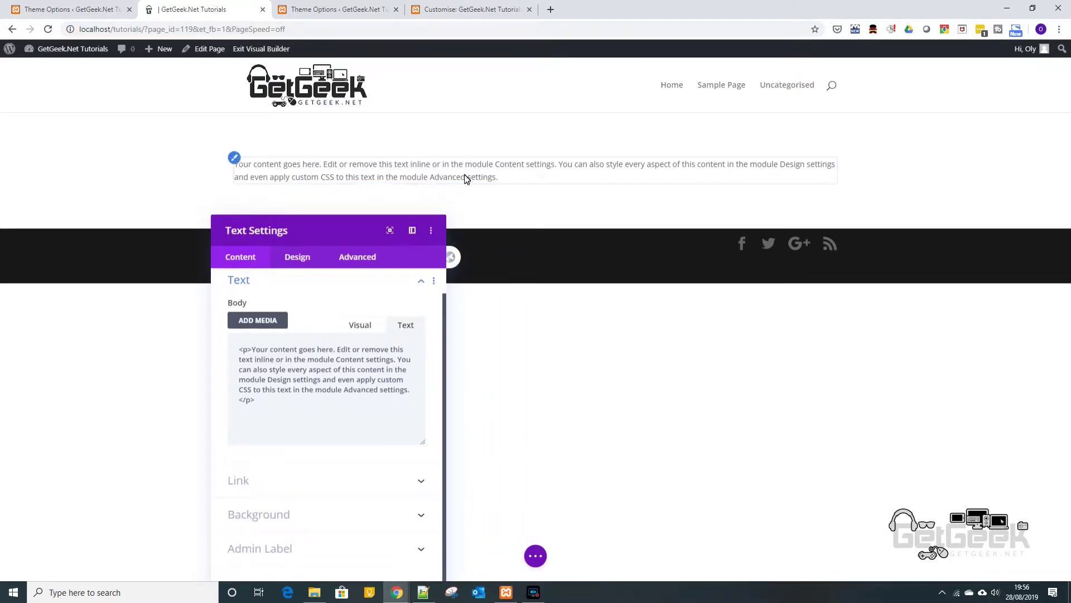
drag(297, 233, 343, 129)
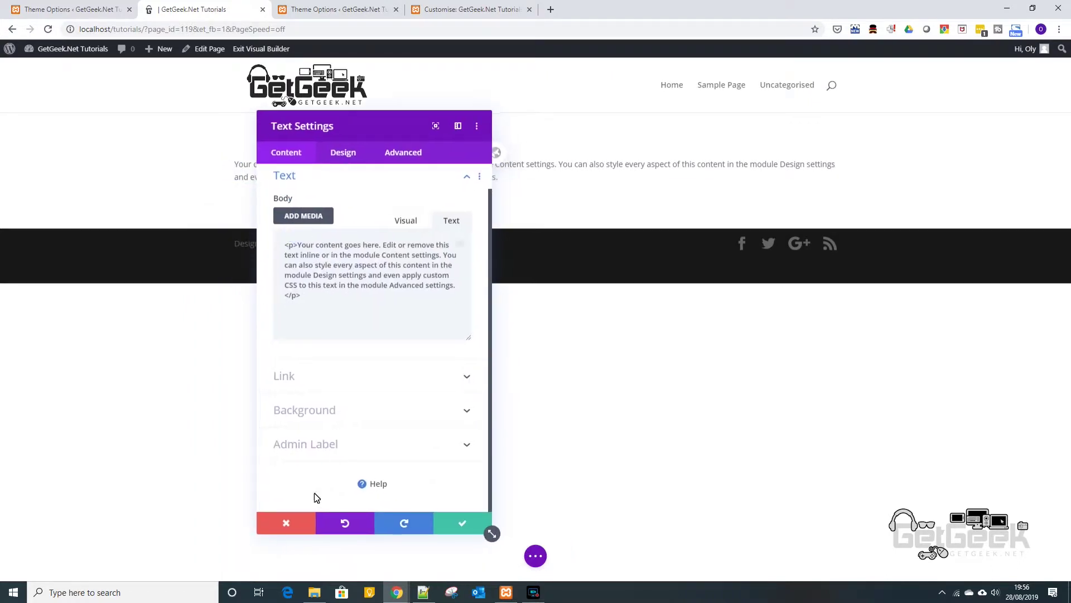
click(326, 416)
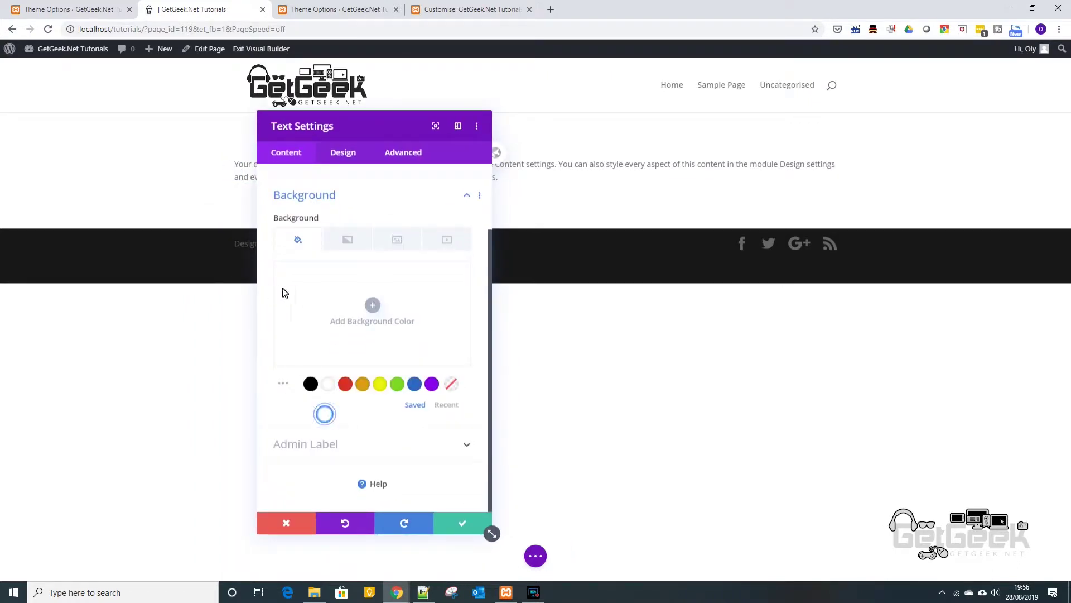
click(310, 384)
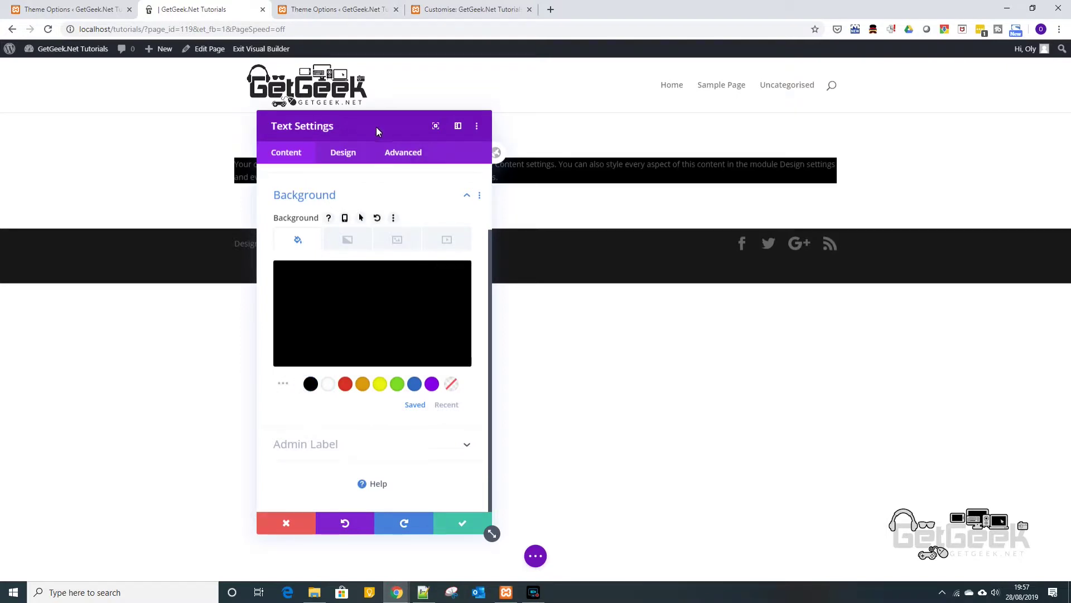
Step: Select the module's paragraph text and move on to its Design options
drag(376, 126, 450, 213)
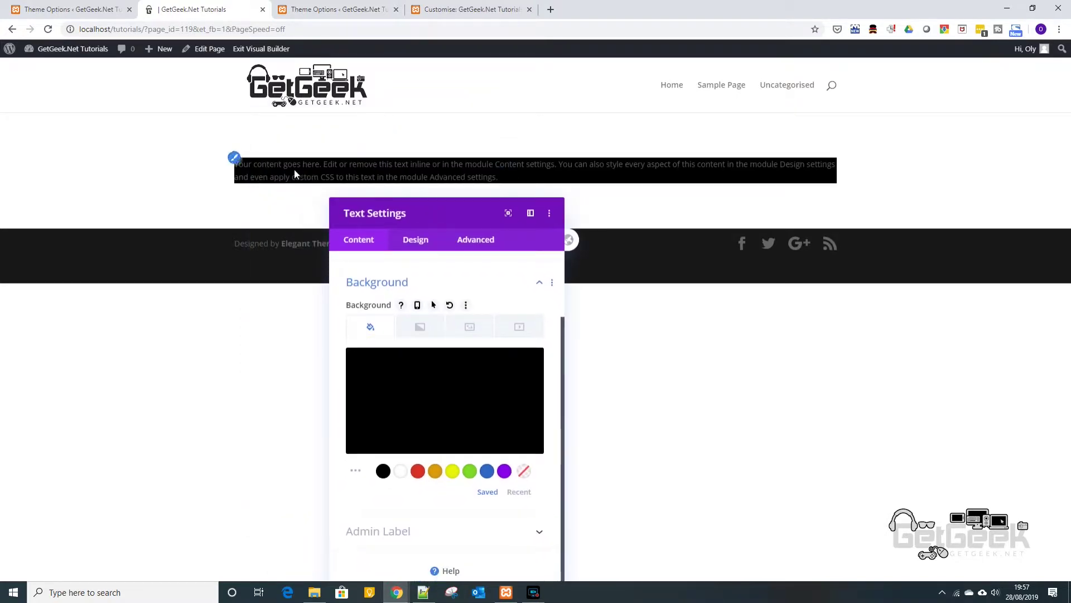
drag(285, 165, 502, 187)
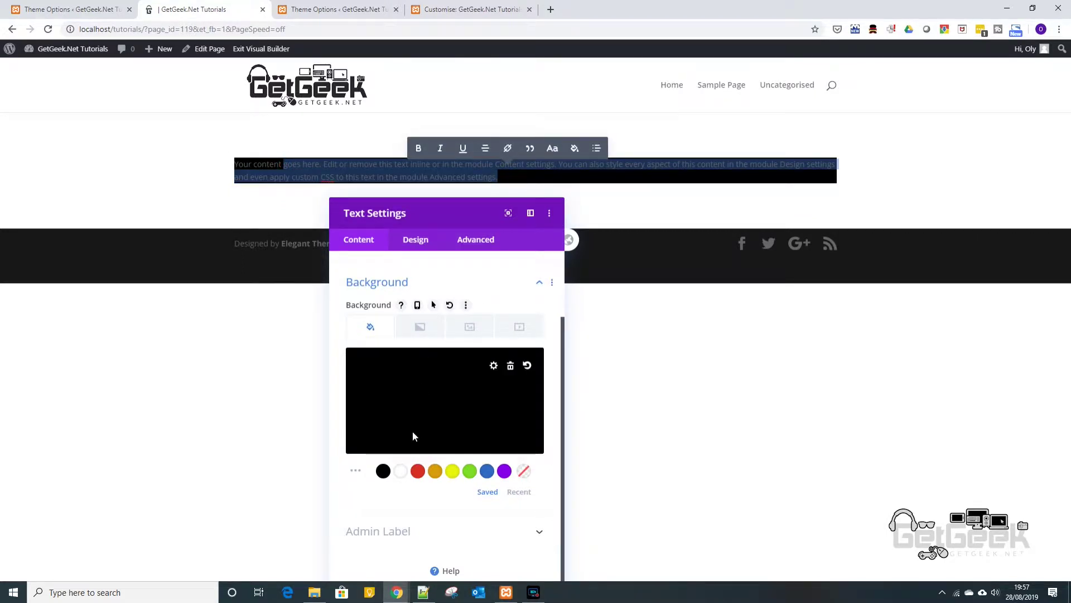
scroll(424, 398, up, 2)
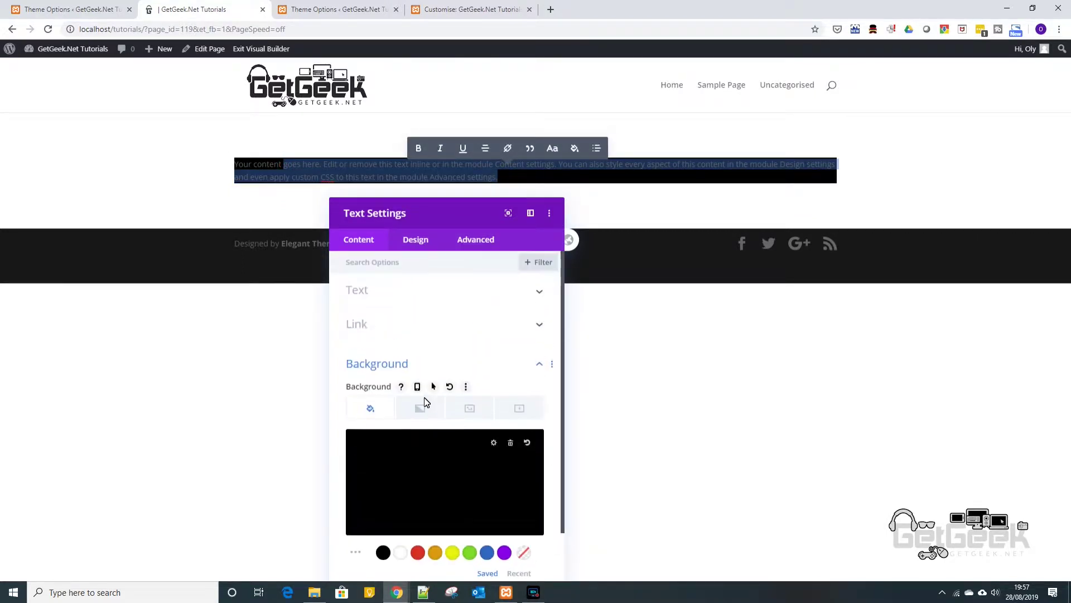
click(411, 244)
Step: Change the Text module's text colour to red #e02b20 under Design > Text
click(414, 293)
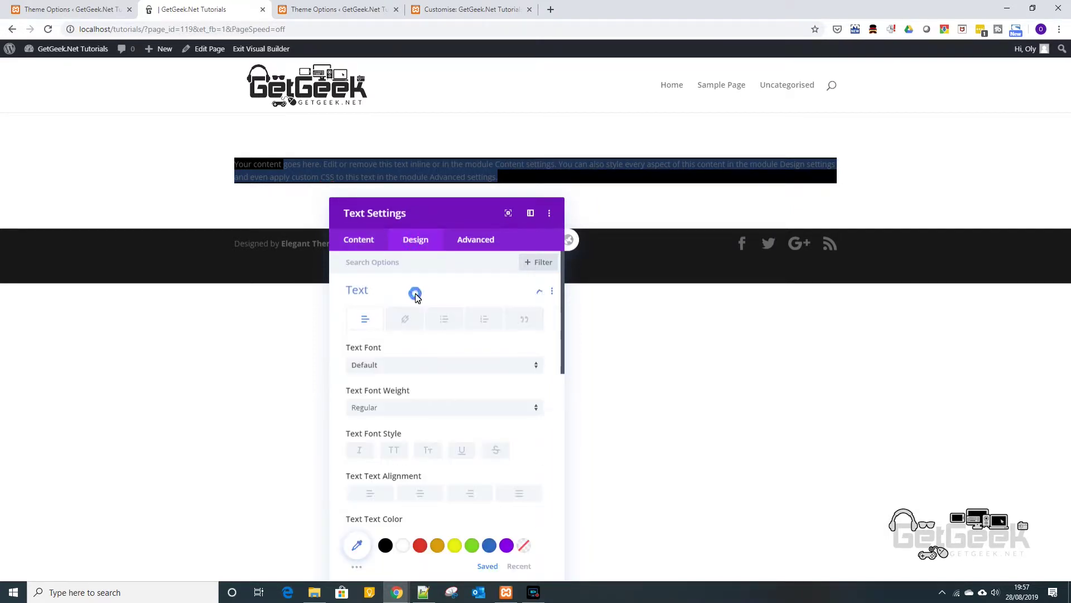
scroll(400, 471, down, 2)
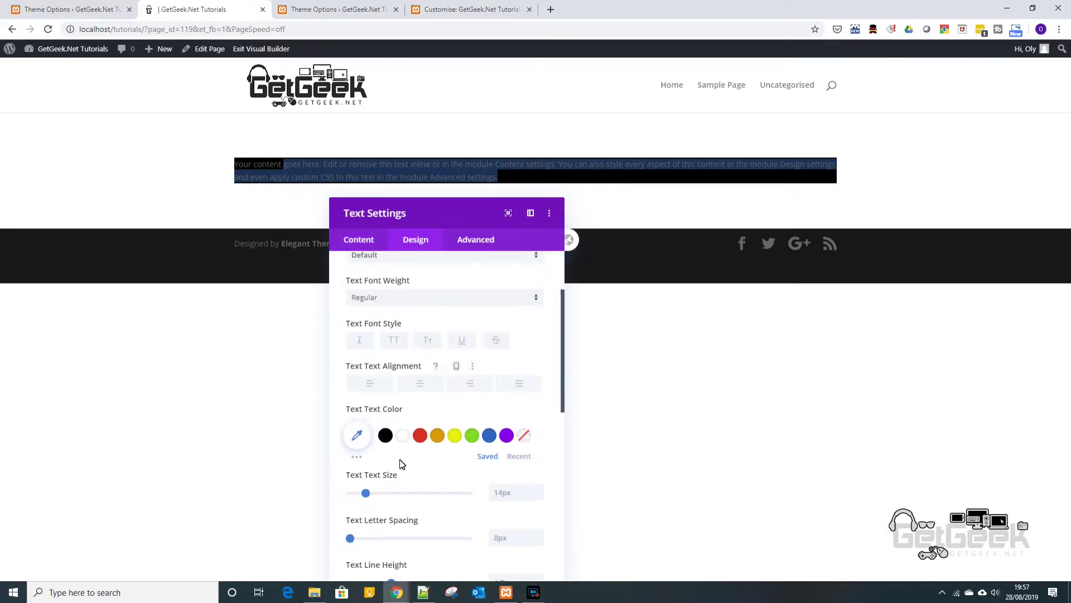
click(422, 440)
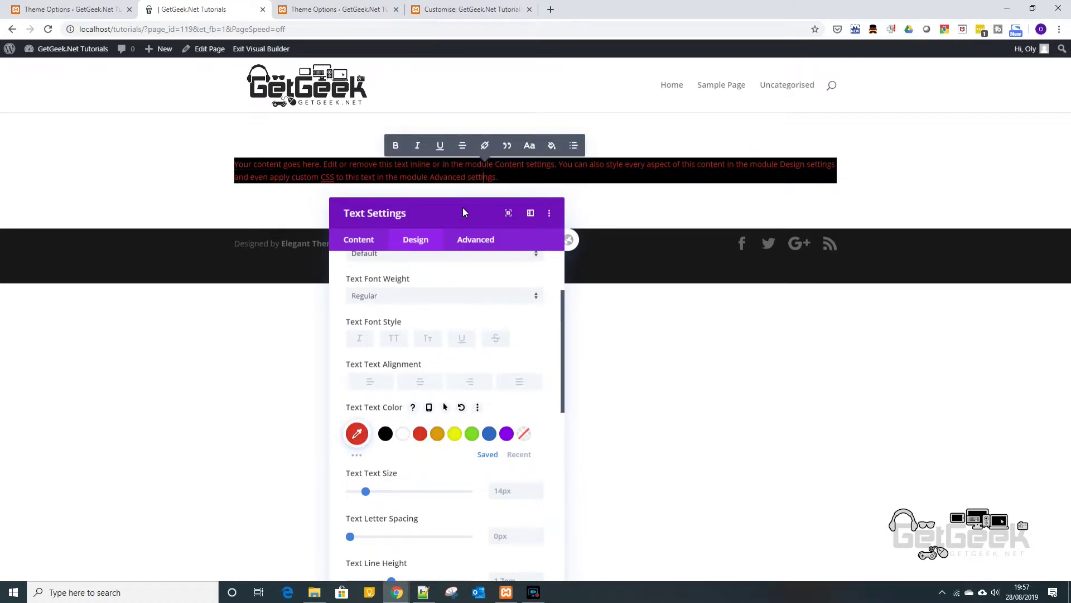
drag(463, 208, 347, 217)
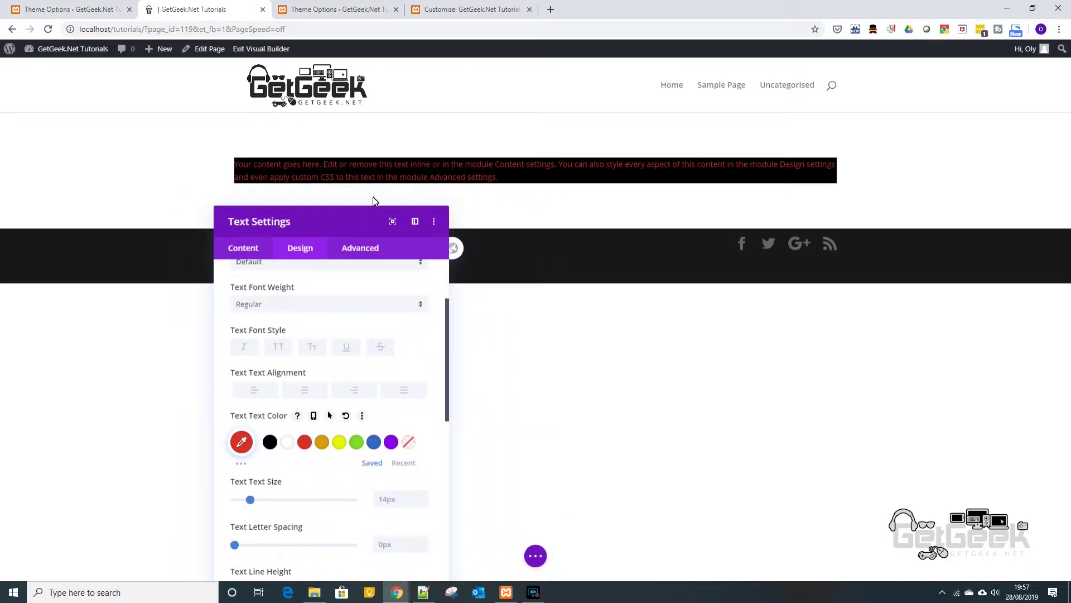
drag(467, 162, 493, 166)
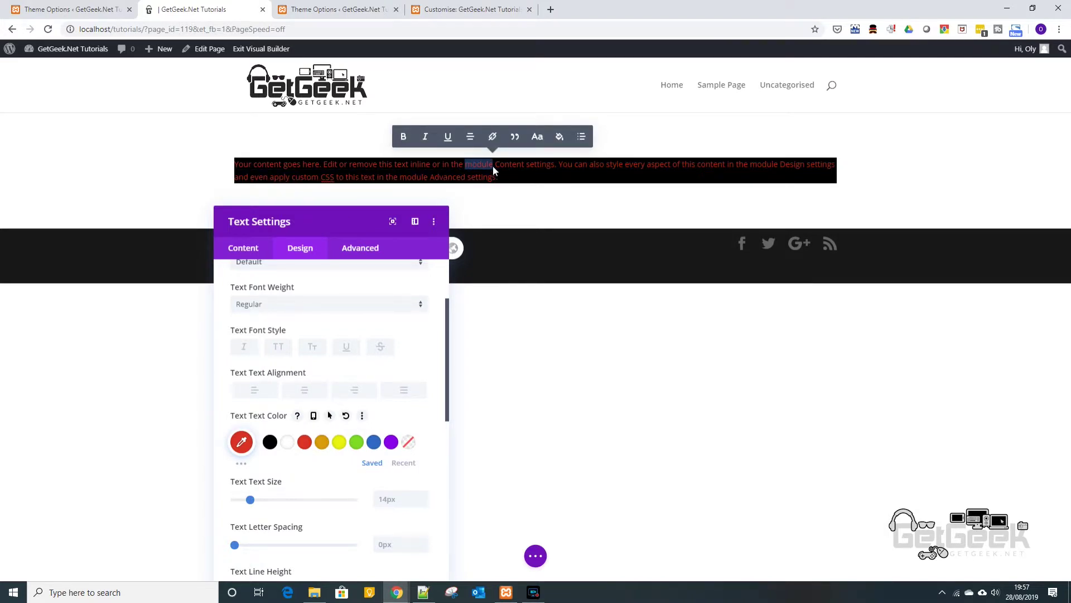
Step: Expand the Body content editor on the Content tab, switching between Visual and Text modes
click(263, 247)
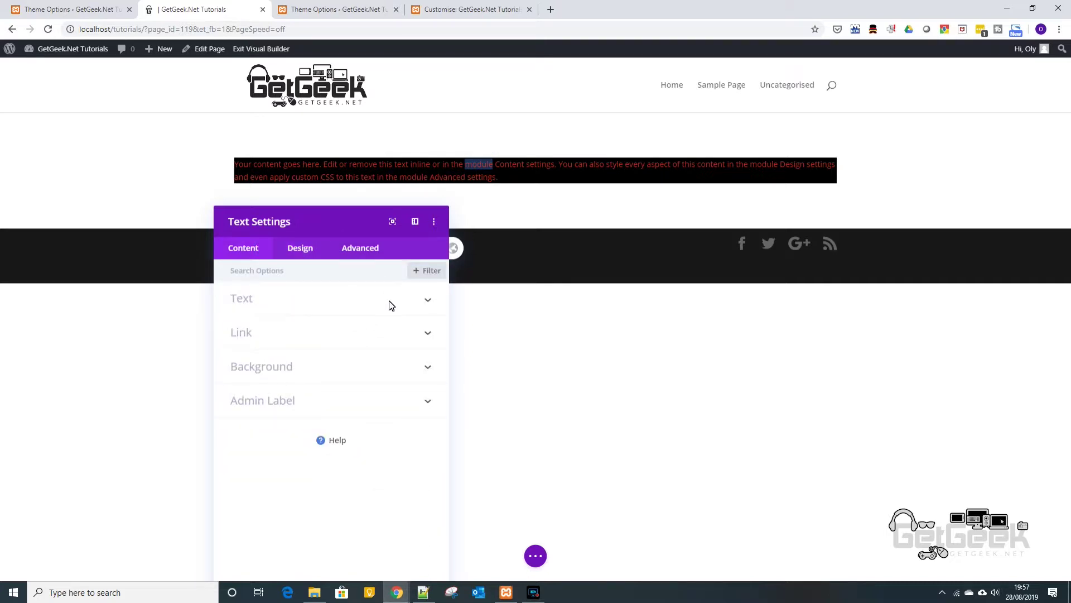
click(389, 301)
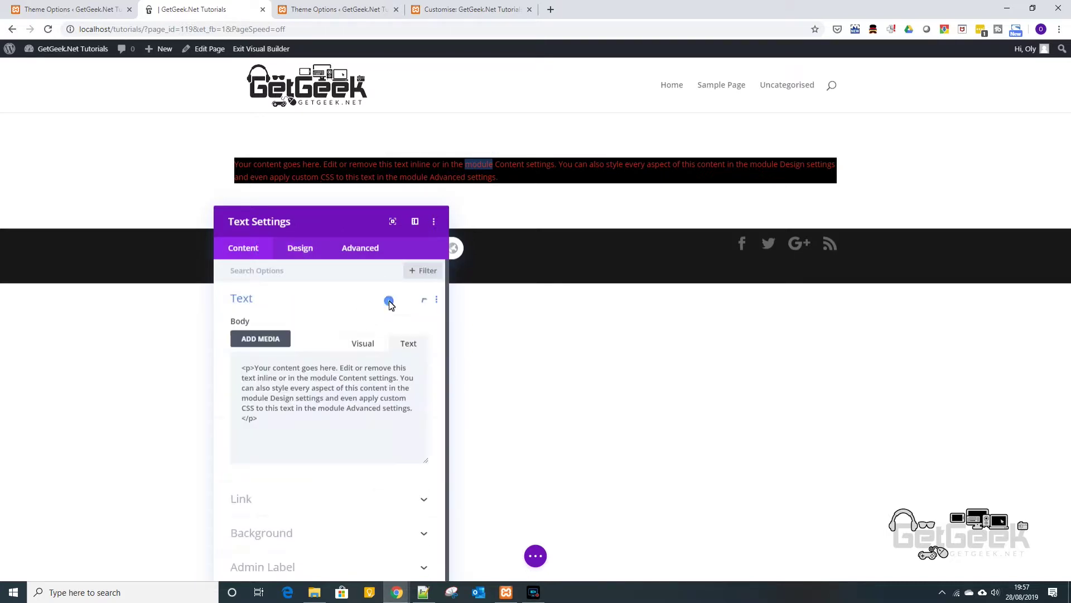
click(373, 349)
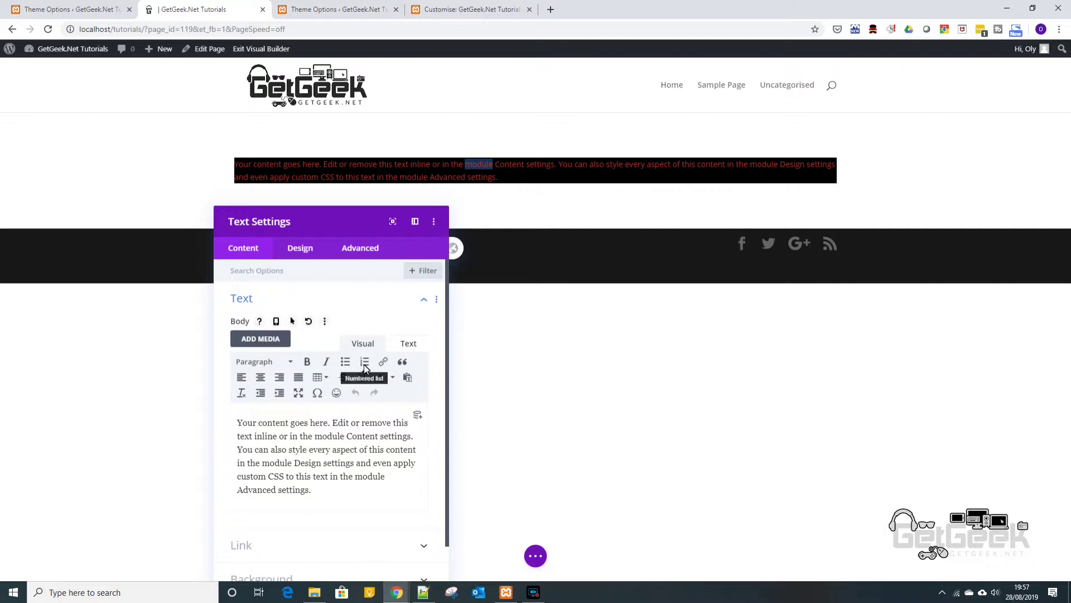
click(331, 493)
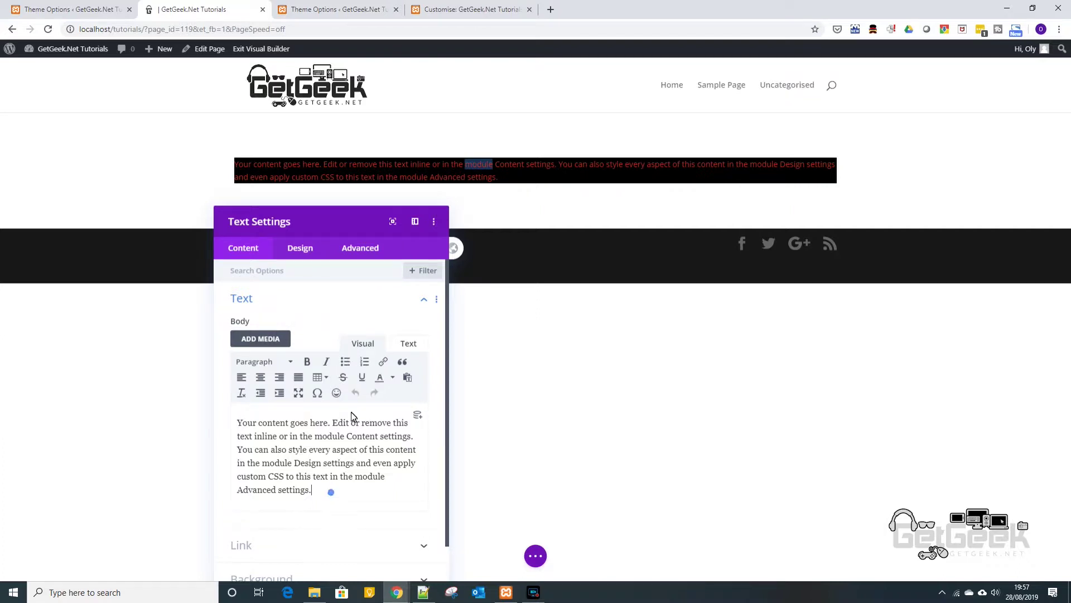
click(410, 343)
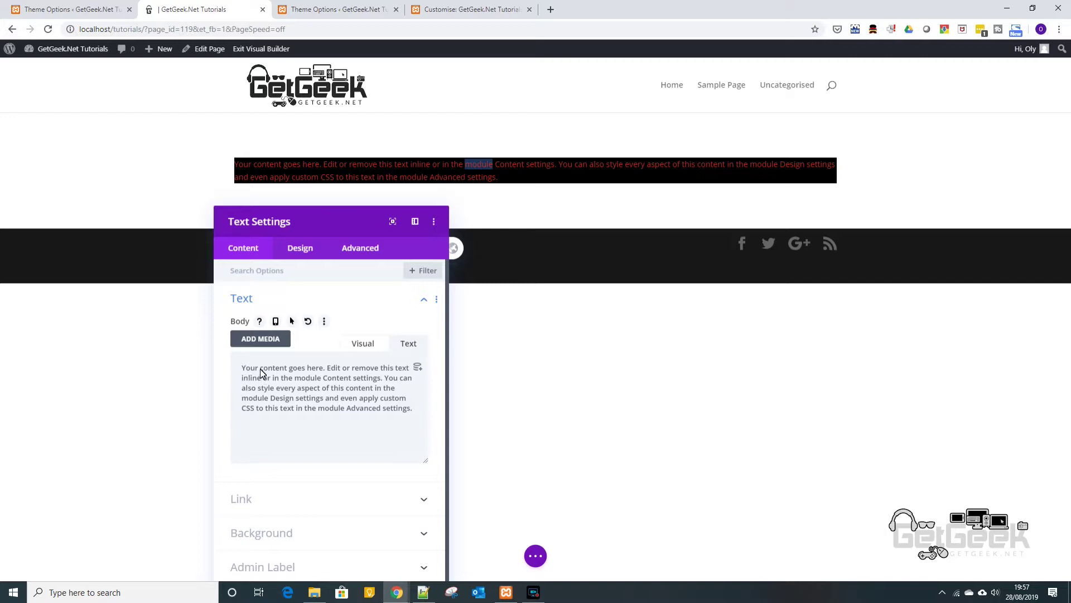
click(368, 344)
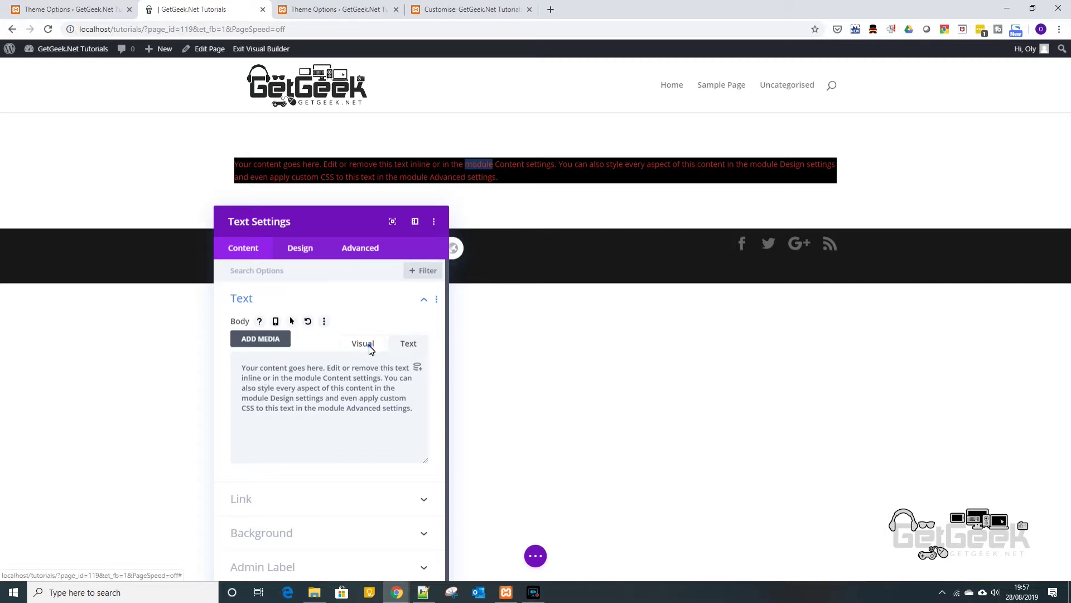
Step: In the Body's HTML mode, insert <yellow> and </yellow> tags around the placeholder's 'content' wording
click(409, 345)
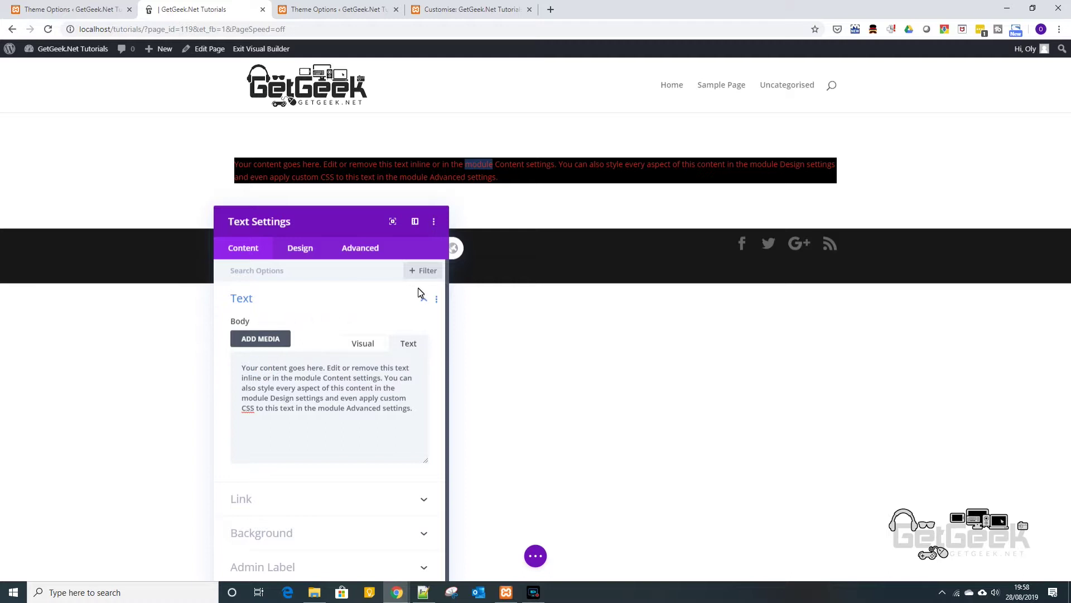
text(<)
text(yellow)
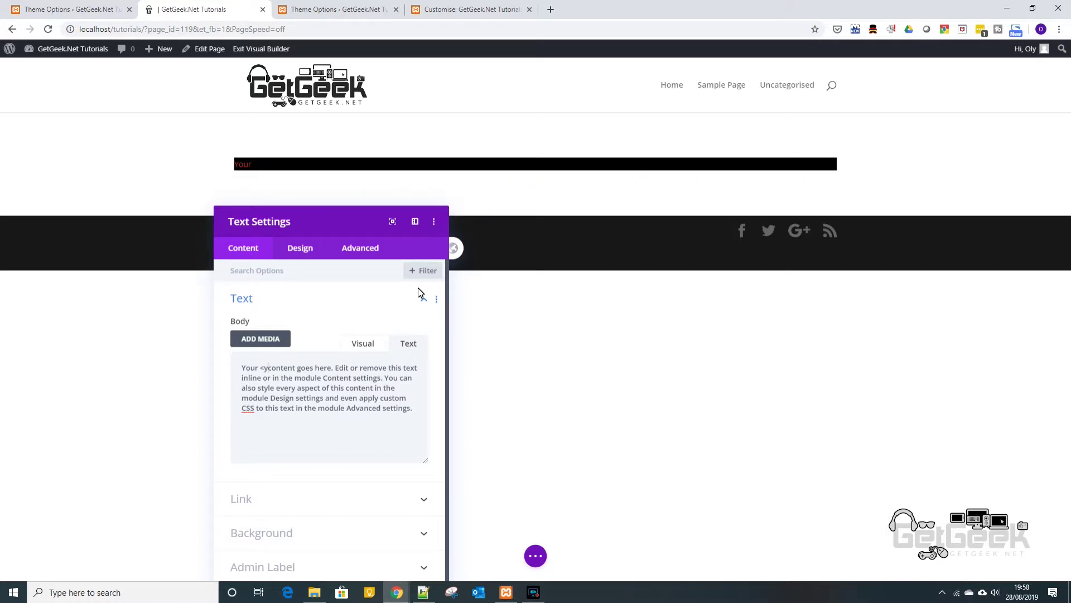
text(>)
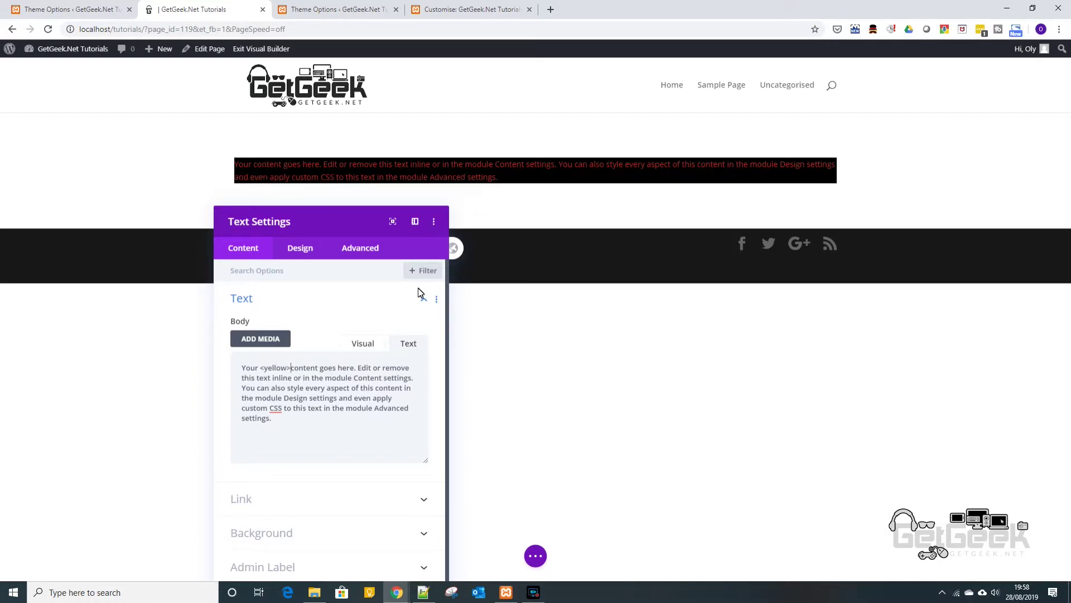
double_click(268, 370)
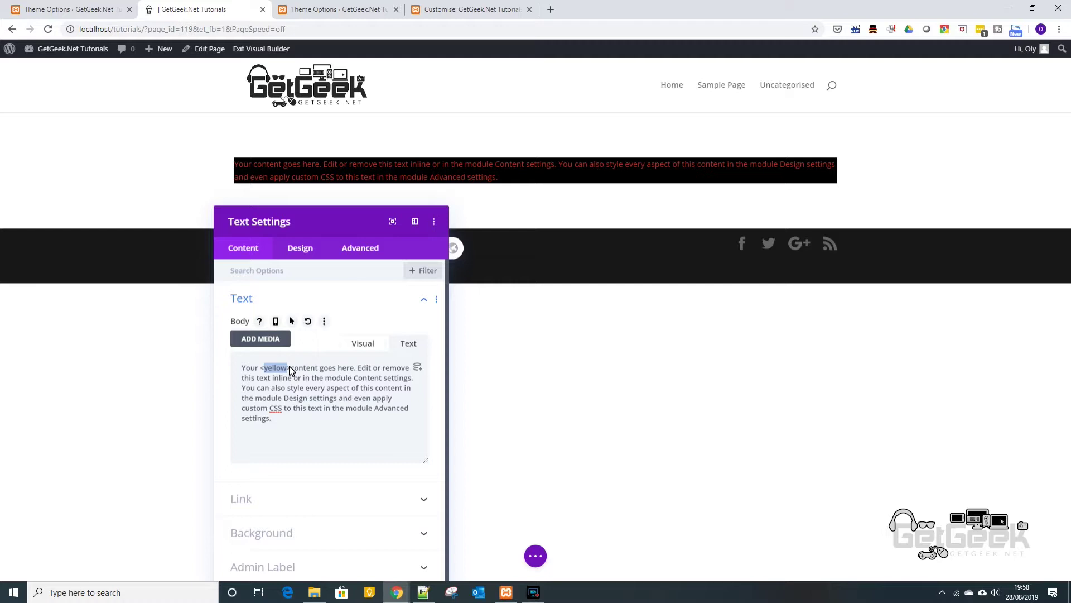
click(290, 370)
click(329, 368)
text(< )
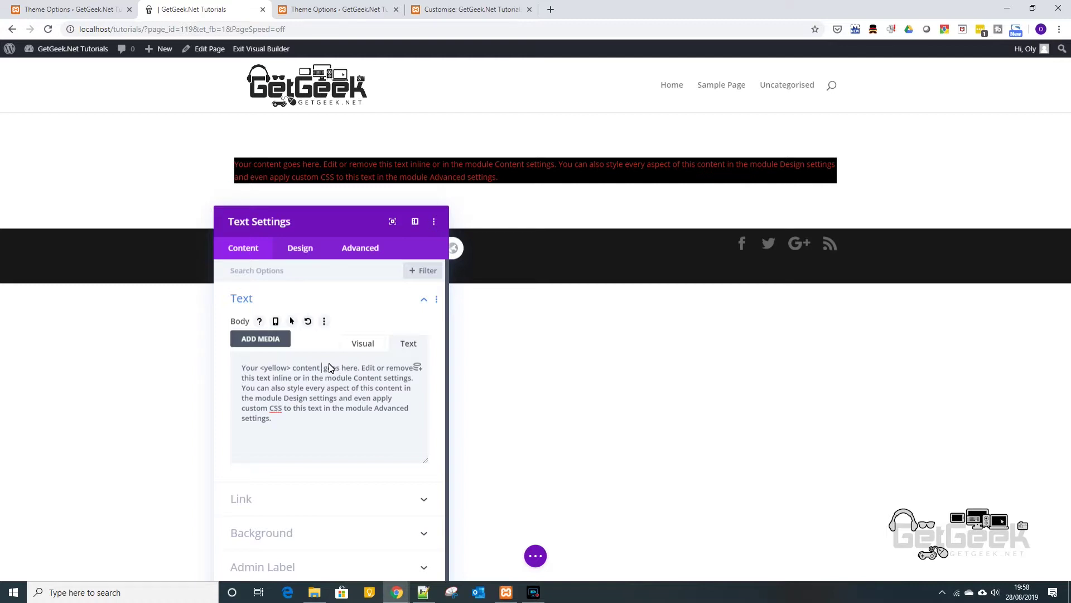
text(/)
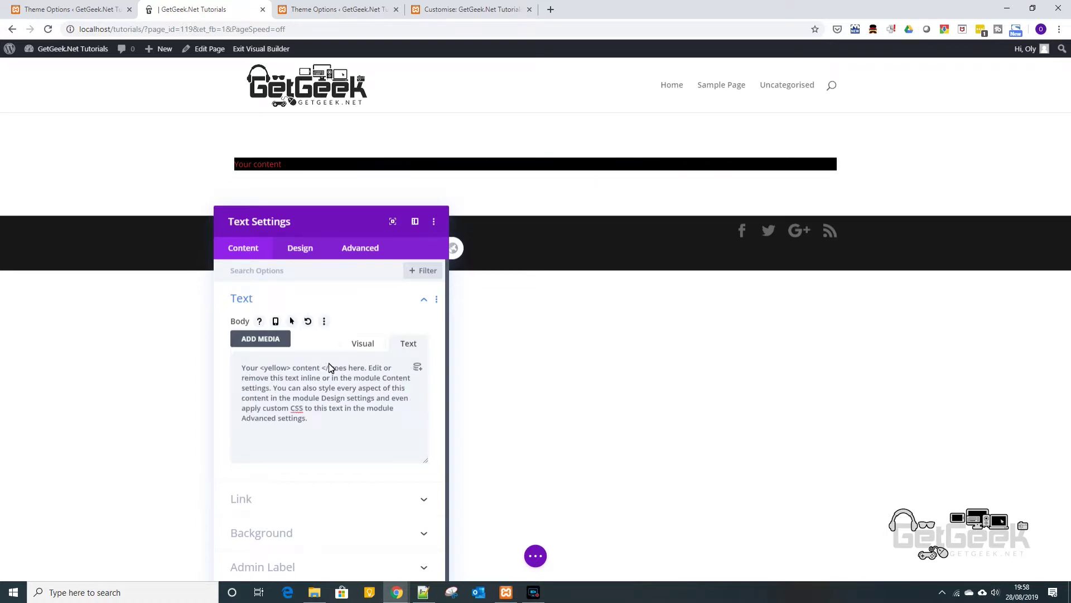
text(yellow>)
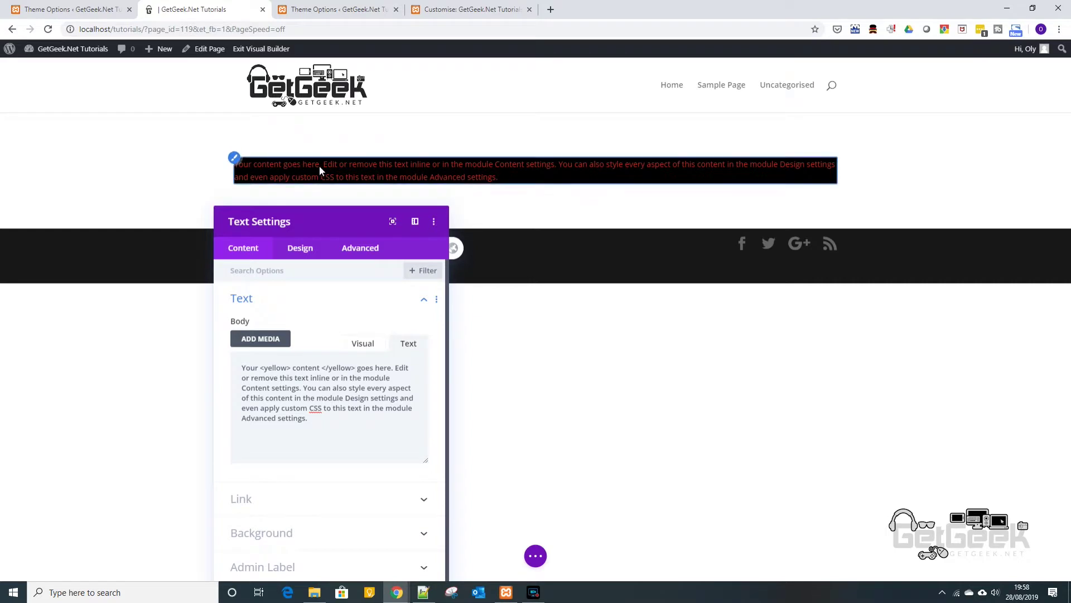
Step: Add 'yellow' after the opening tag so the body reads <yellow> yellow content </yellow>
click(367, 342)
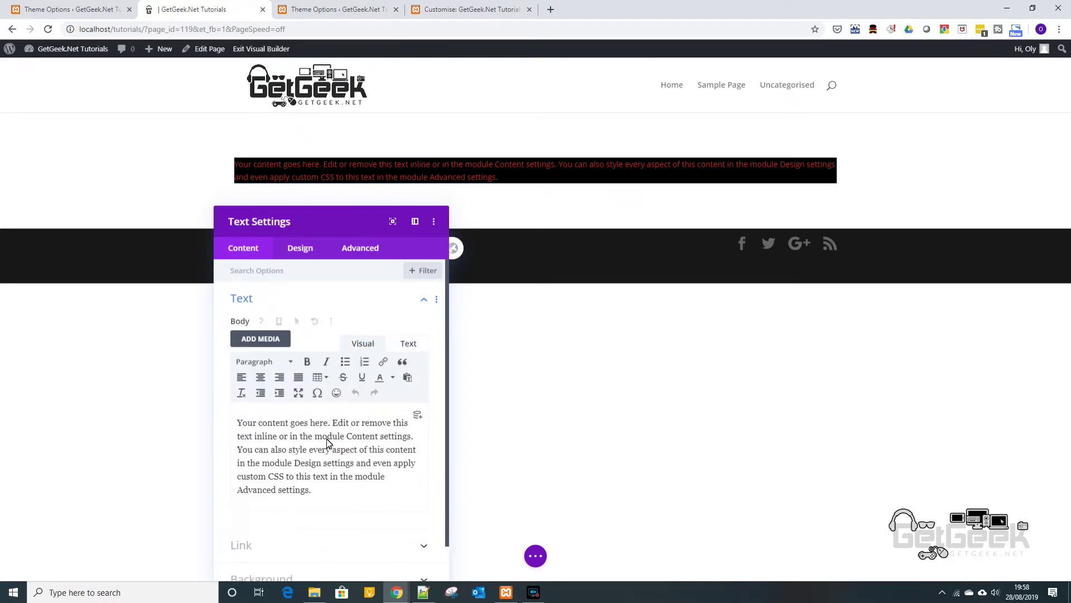
click(417, 343)
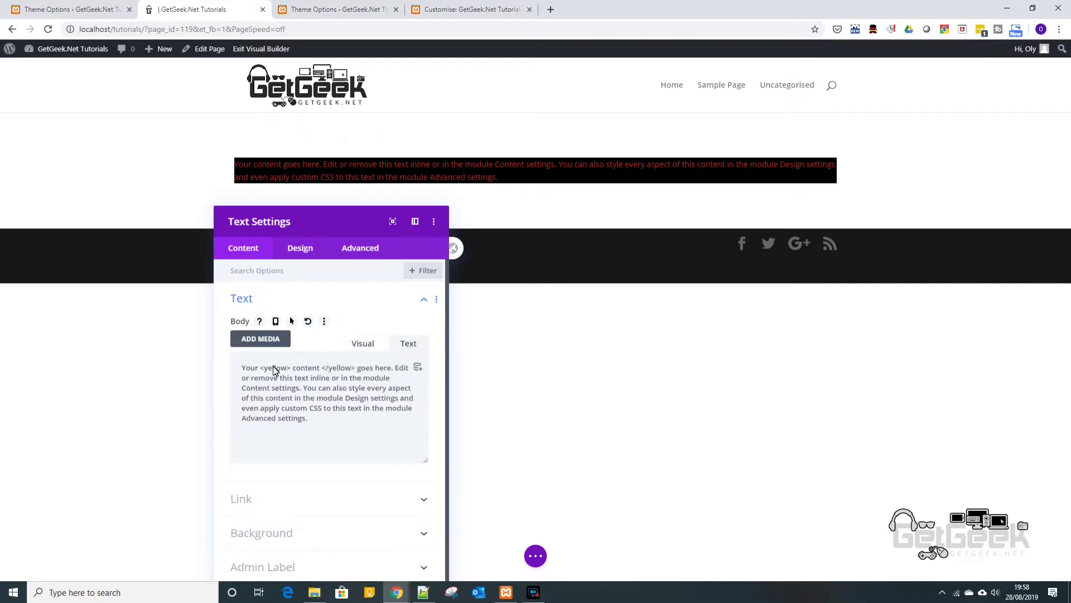
drag(260, 368, 287, 369)
click(290, 368)
text(yellow)
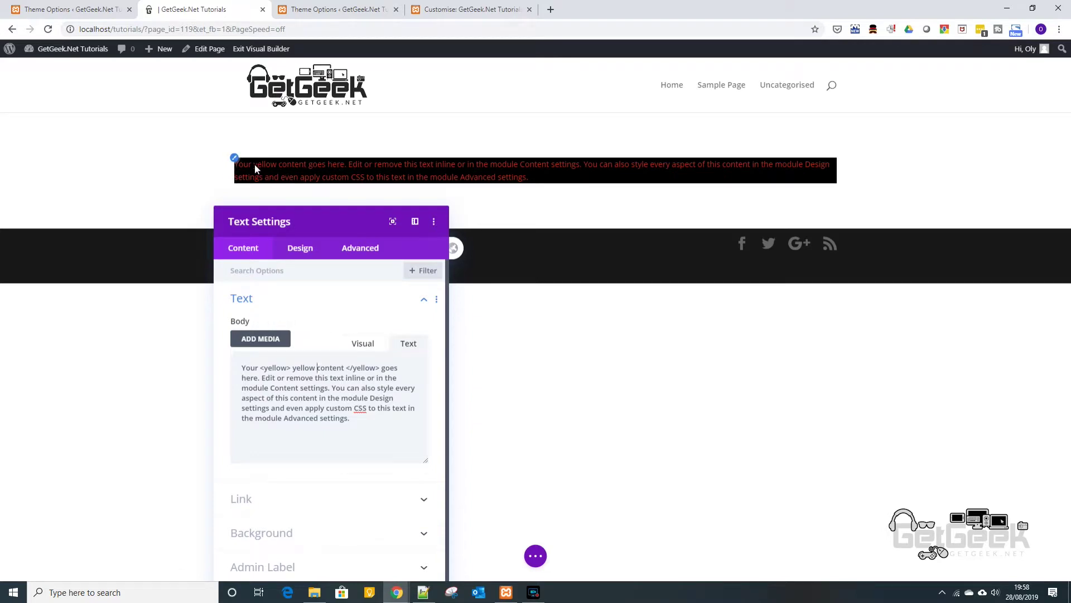
drag(253, 164, 306, 166)
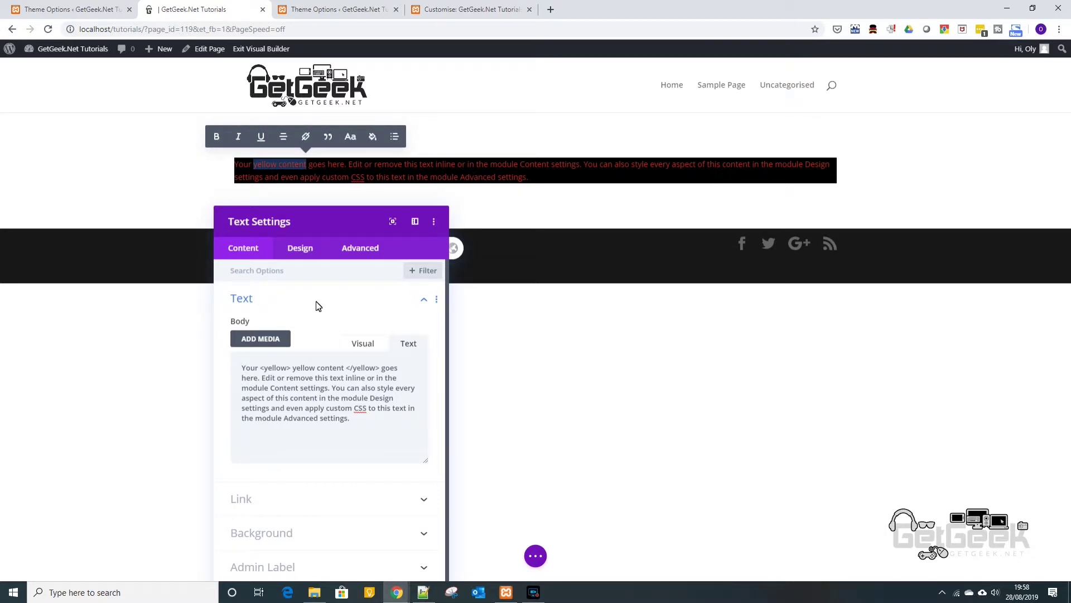
click(536, 556)
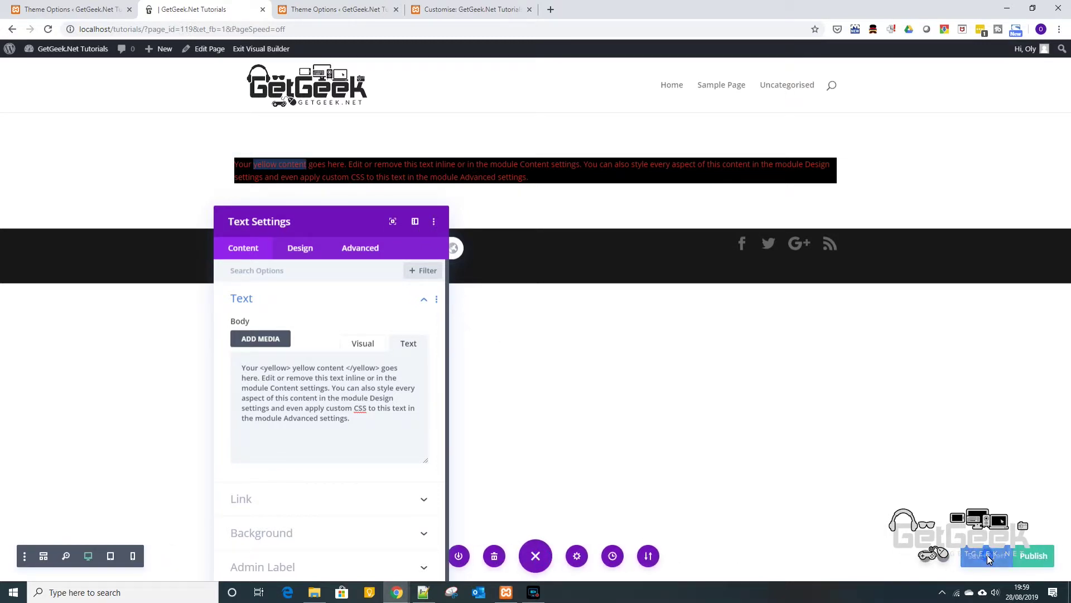
Step: Open the Dashboard link from the admin bar in a new browser tab
drag(349, 216, 199, 203)
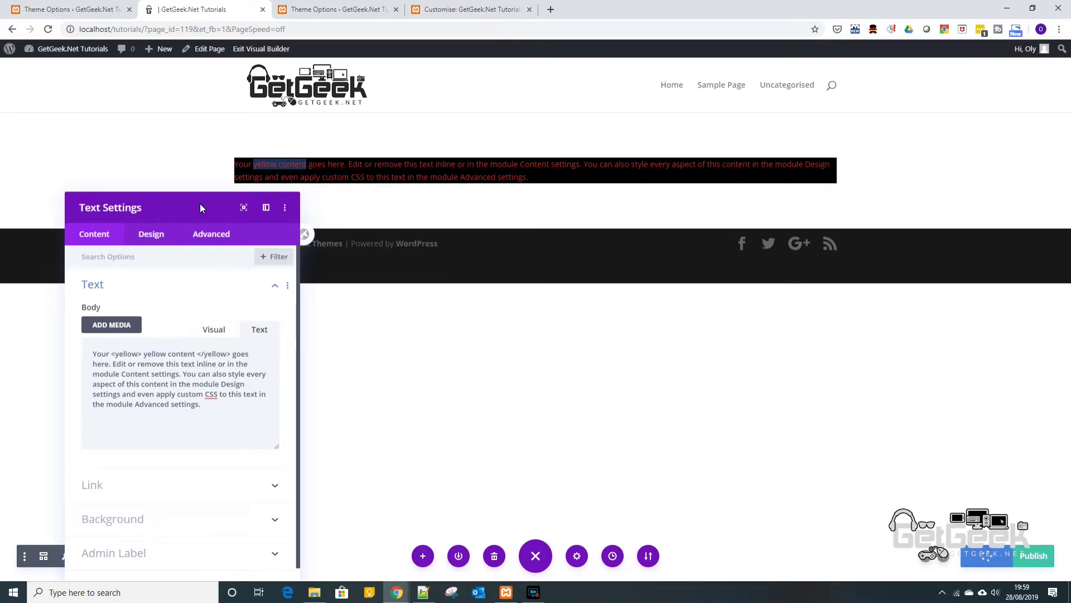
mouse_move(102, 49)
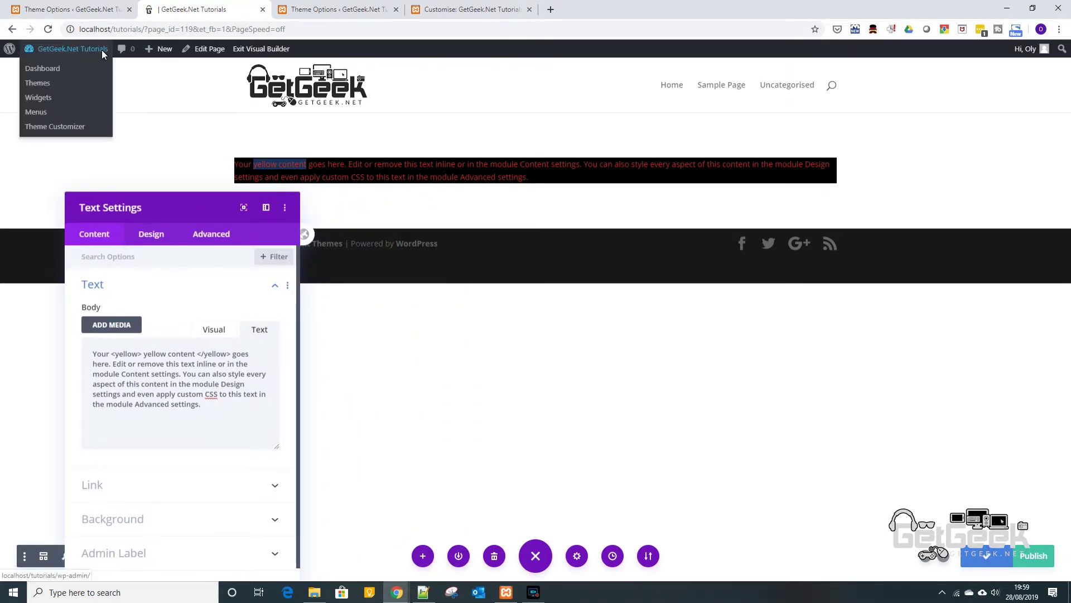
right_click(51, 68)
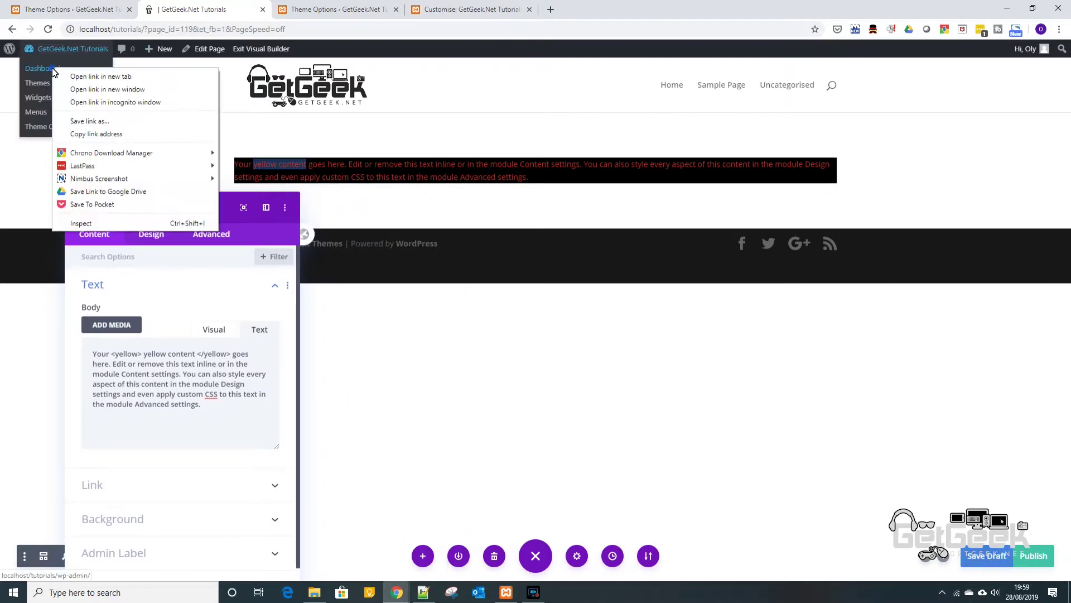
click(86, 72)
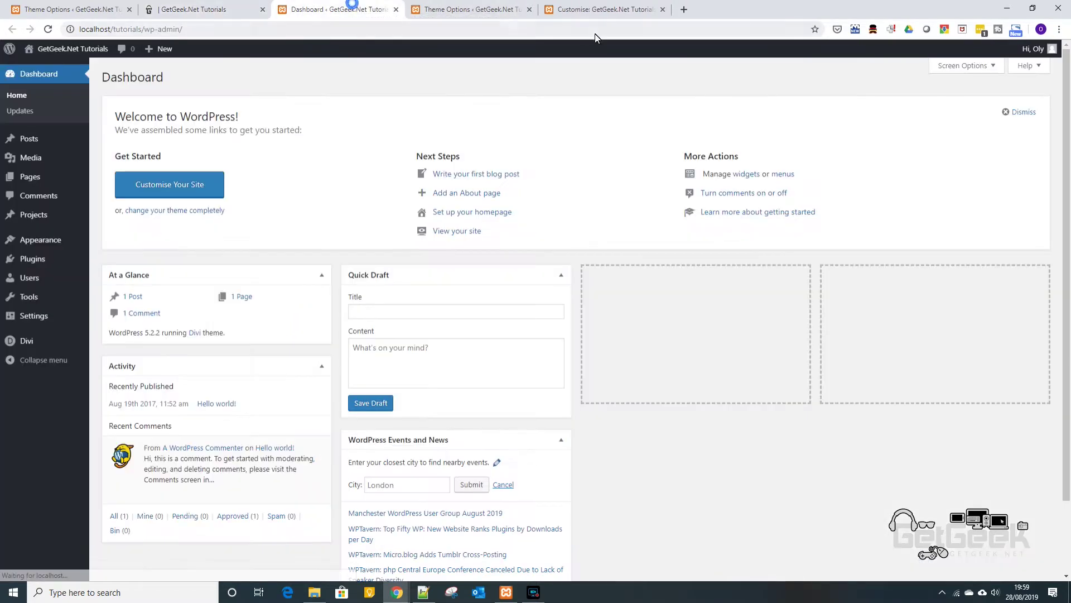
Step: Look at the Customizer's Additional CSS section, then close the Customizer
mouse_move(48, 237)
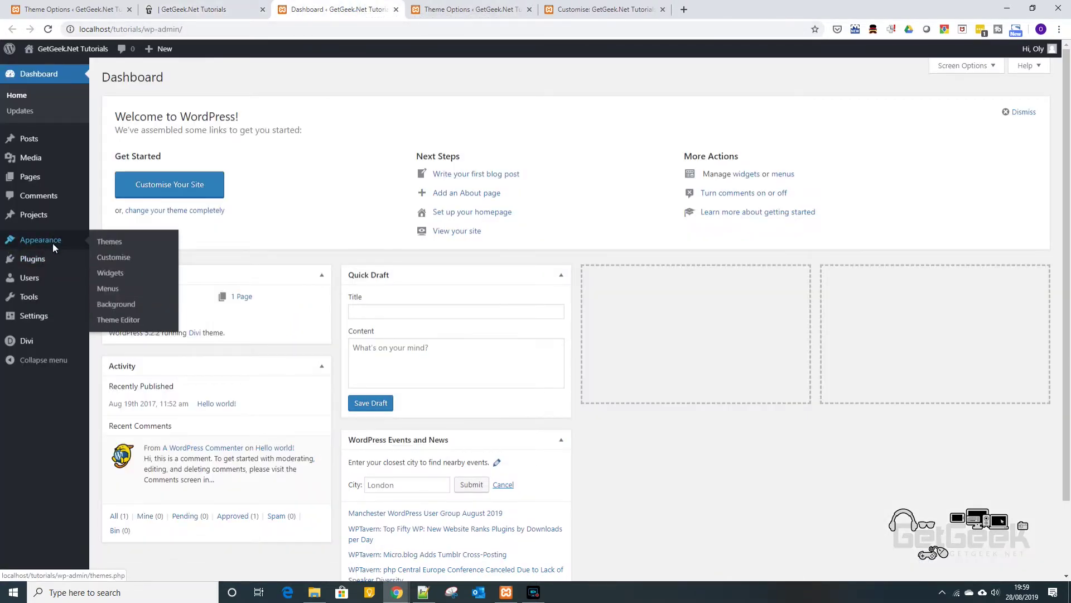
click(112, 258)
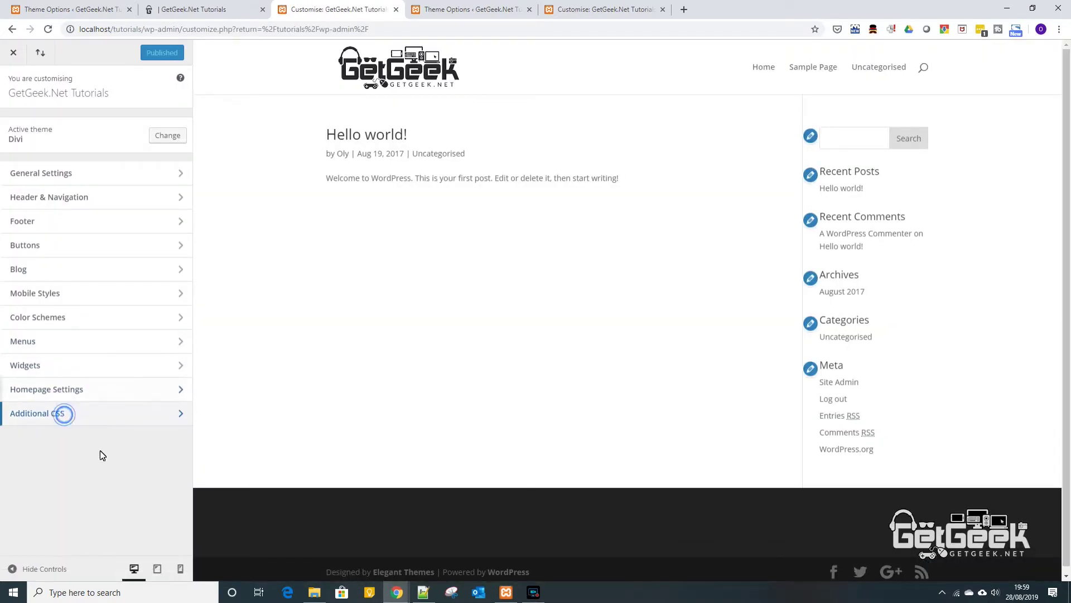
click(53, 415)
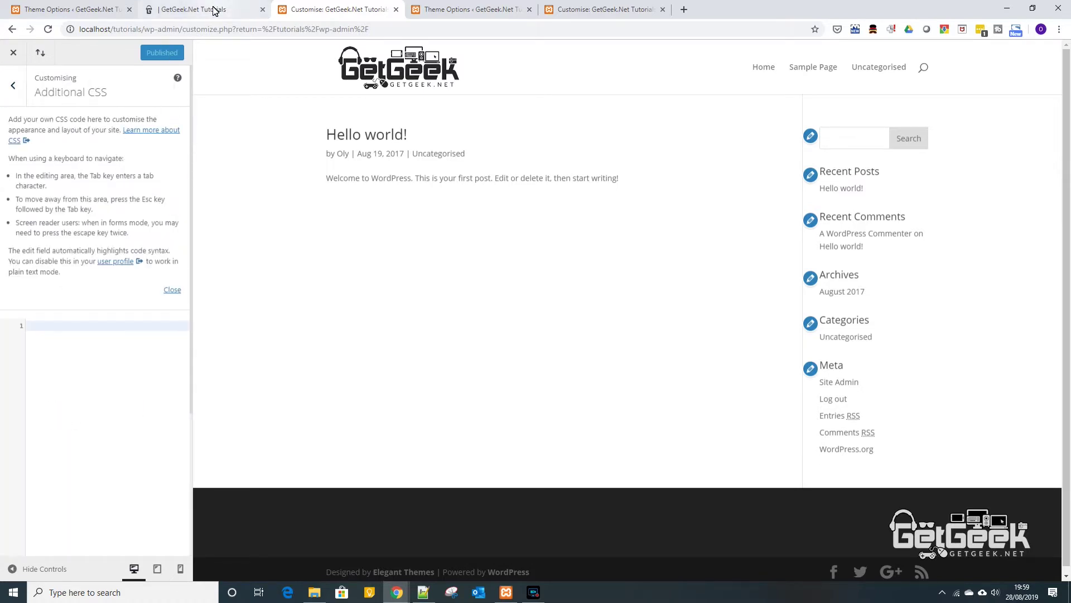
click(14, 53)
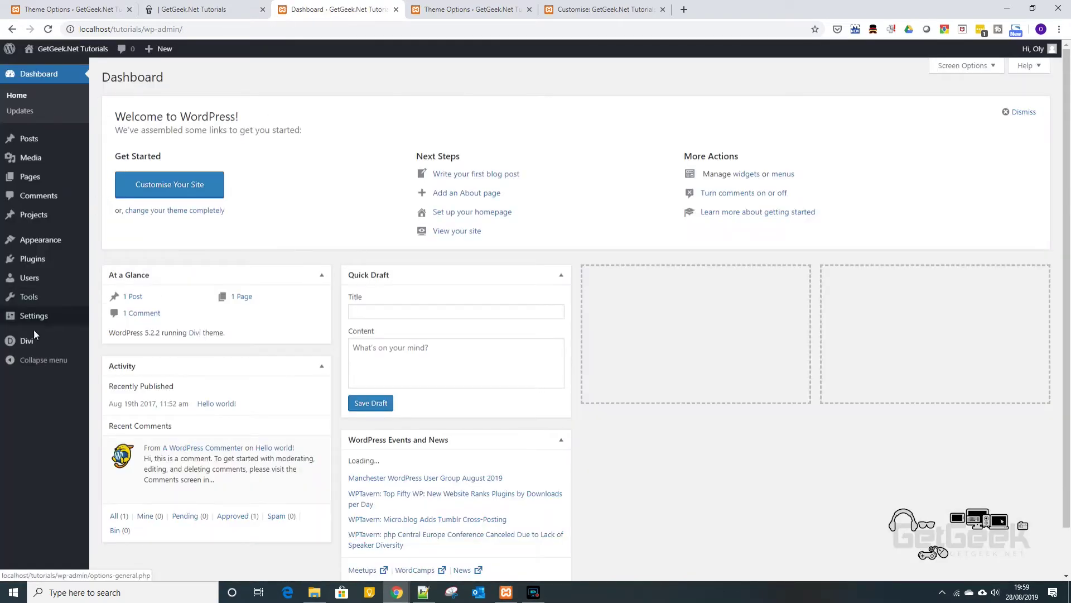
Step: In Divi Theme Options, start a Custom CSS rule reading yellow { color:yellow;
mouse_move(28, 341)
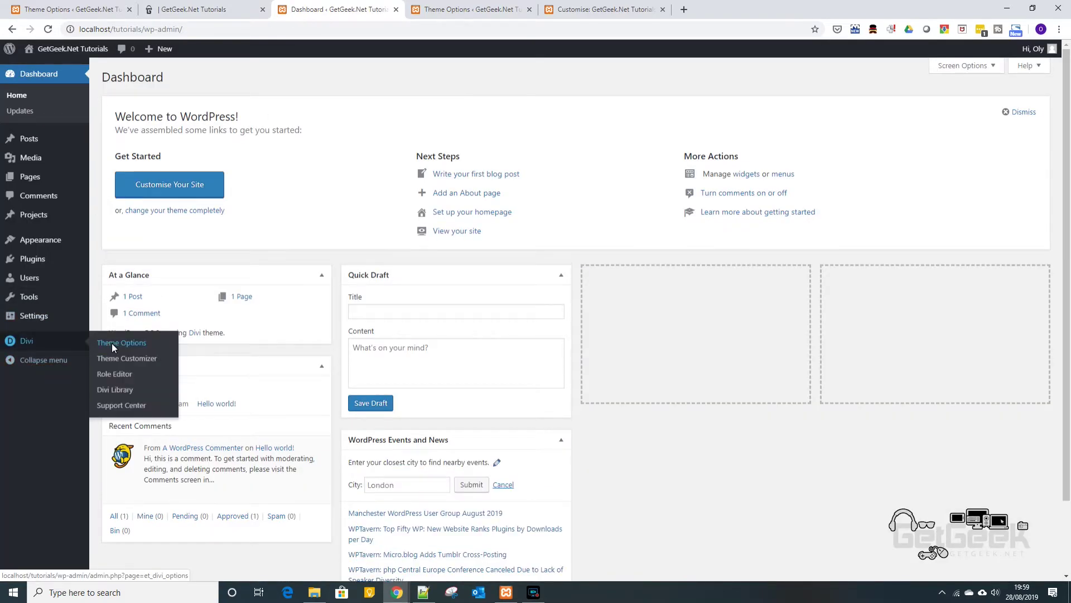
click(111, 343)
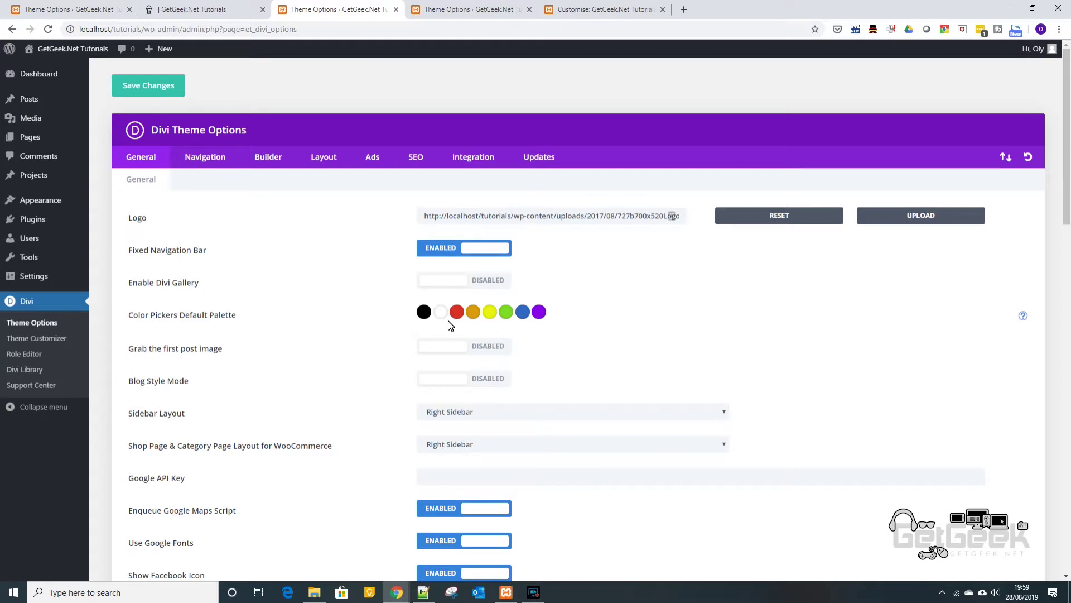
scroll(574, 237, down, 15)
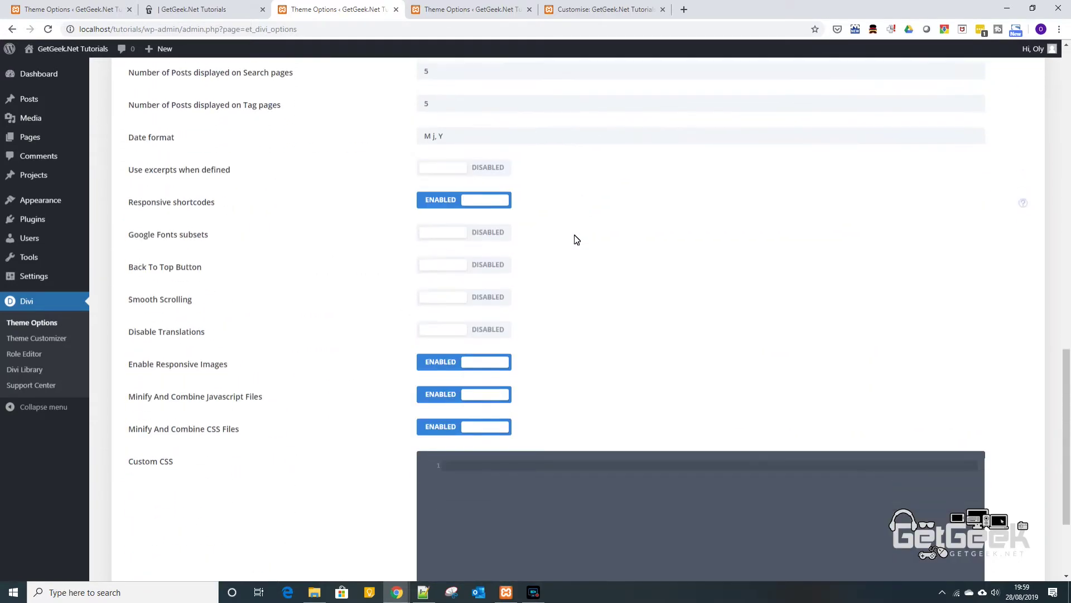
scroll(576, 240, down, 3)
click(520, 340)
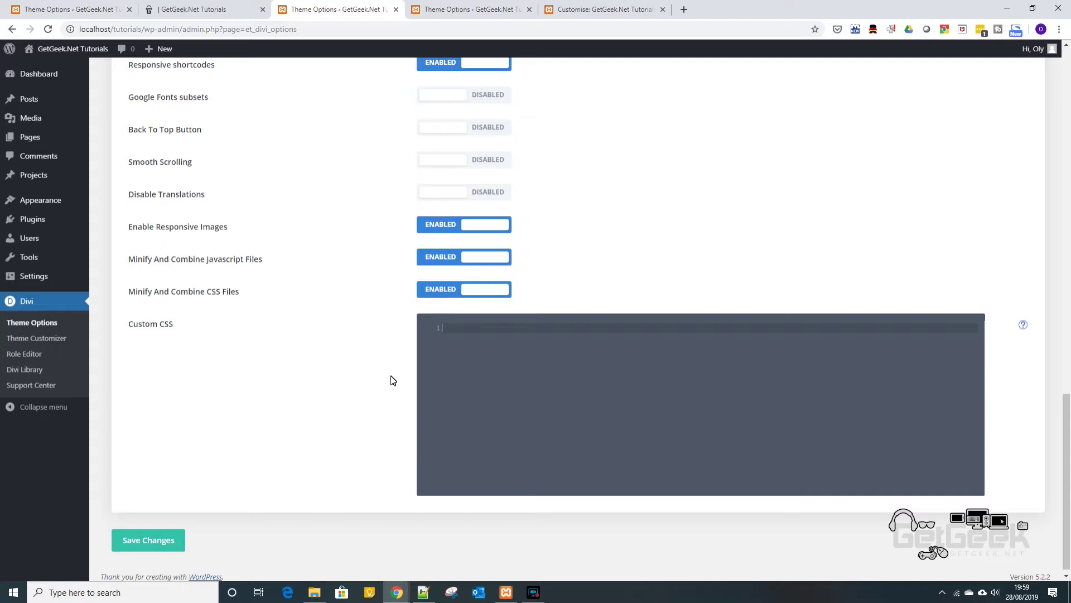
text(yellow {)
key(Return)
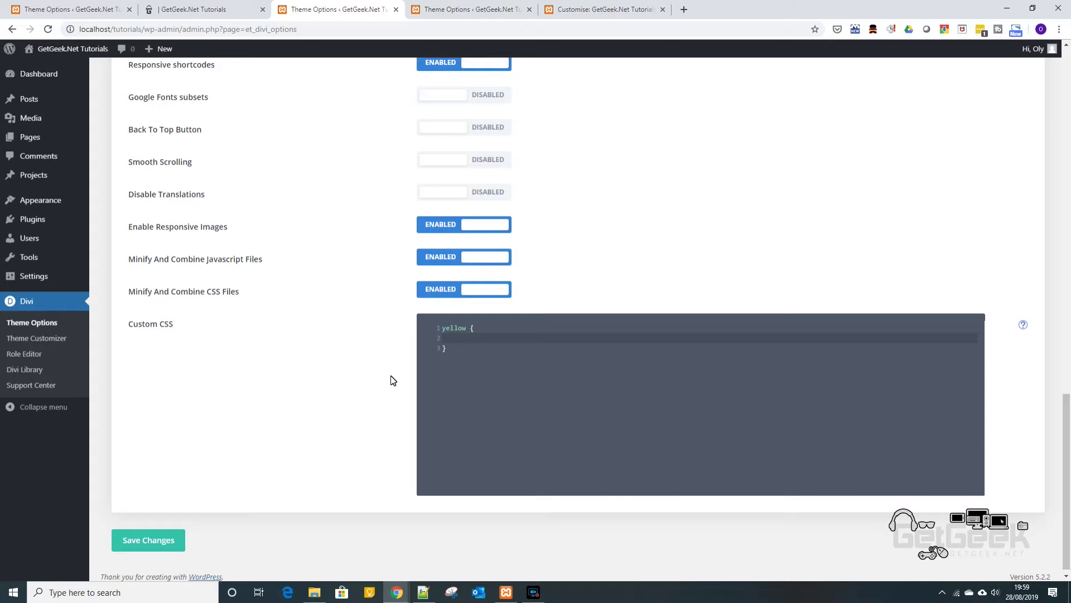
text(color)
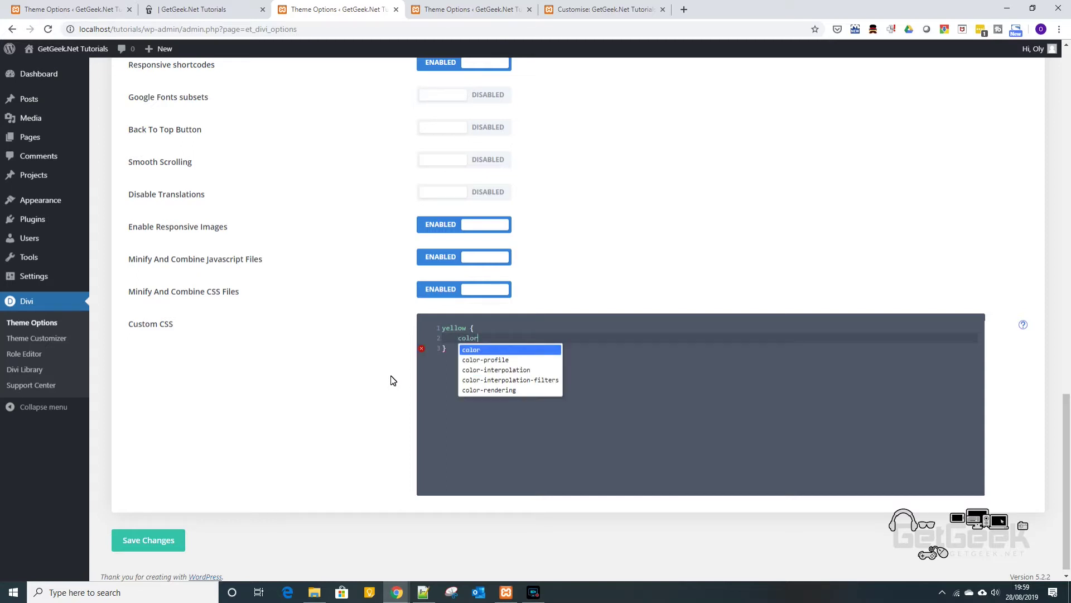
text(:)
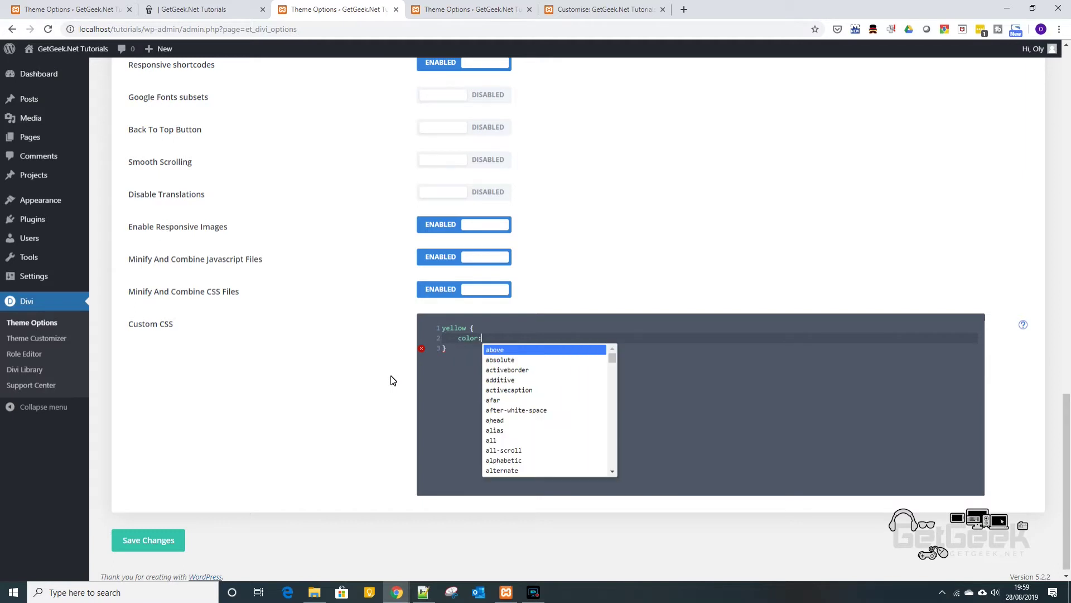
text(yell)
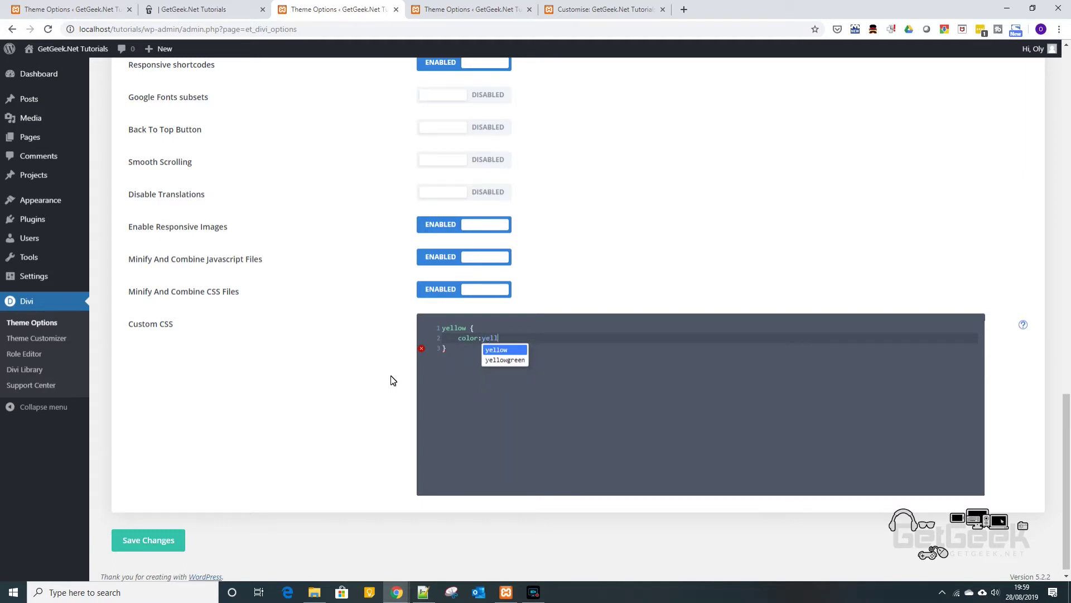
text(ow;)
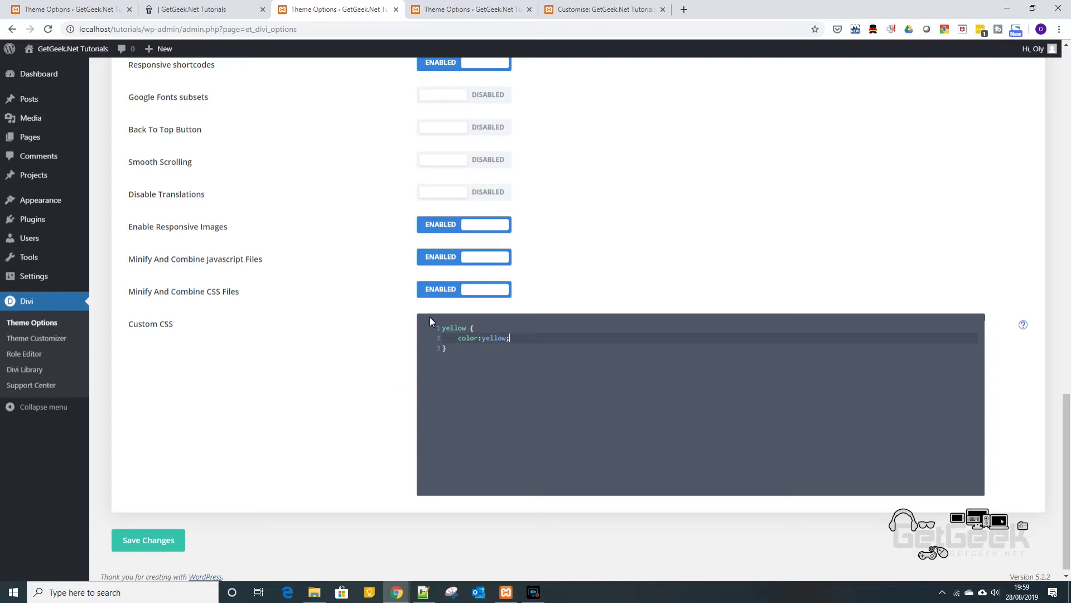
Step: Change the rule's colour value to #ffff00, giving yellow { color:#ffff00; }
double_click(492, 341)
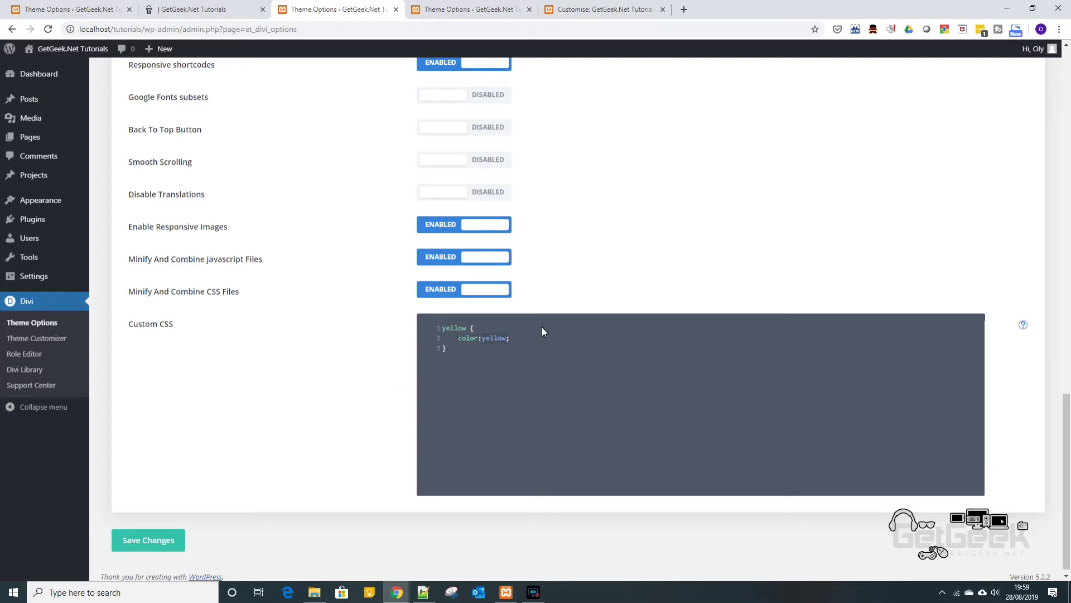
text(p)
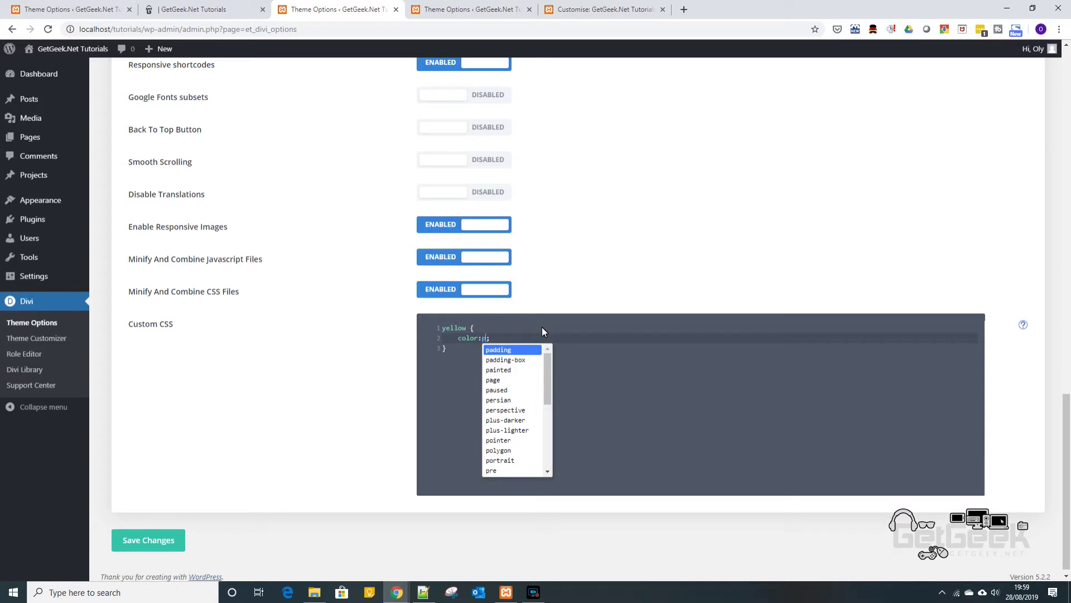
key(BackSpace)
text(blue)
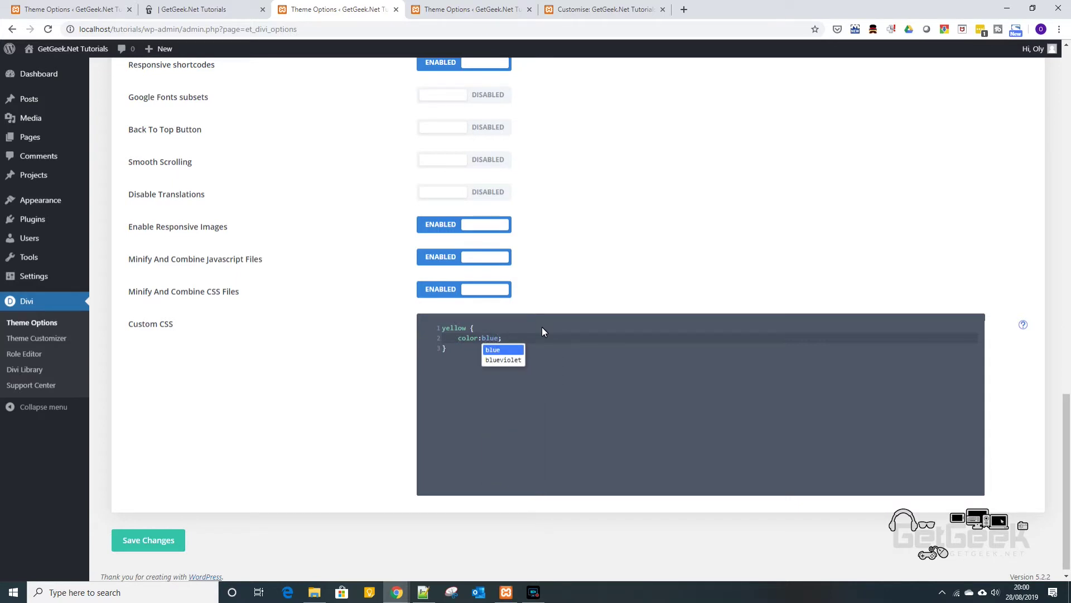
key(BackSpace)
key(BackSpace)
key(BackSpace)
key(BackSpace)
key(Escape)
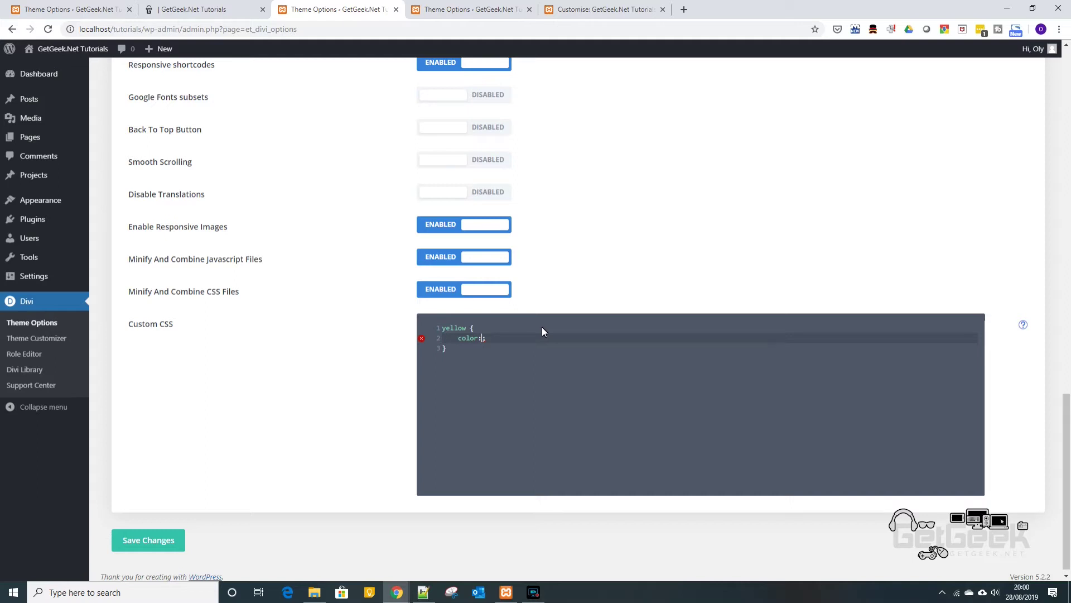
text(#ffff00)
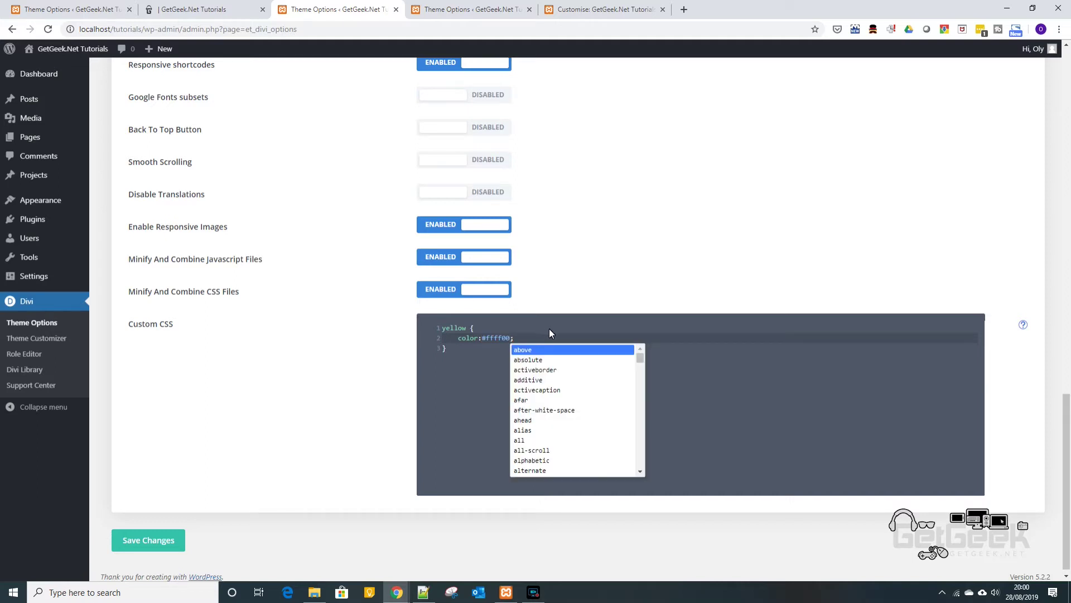
click(483, 350)
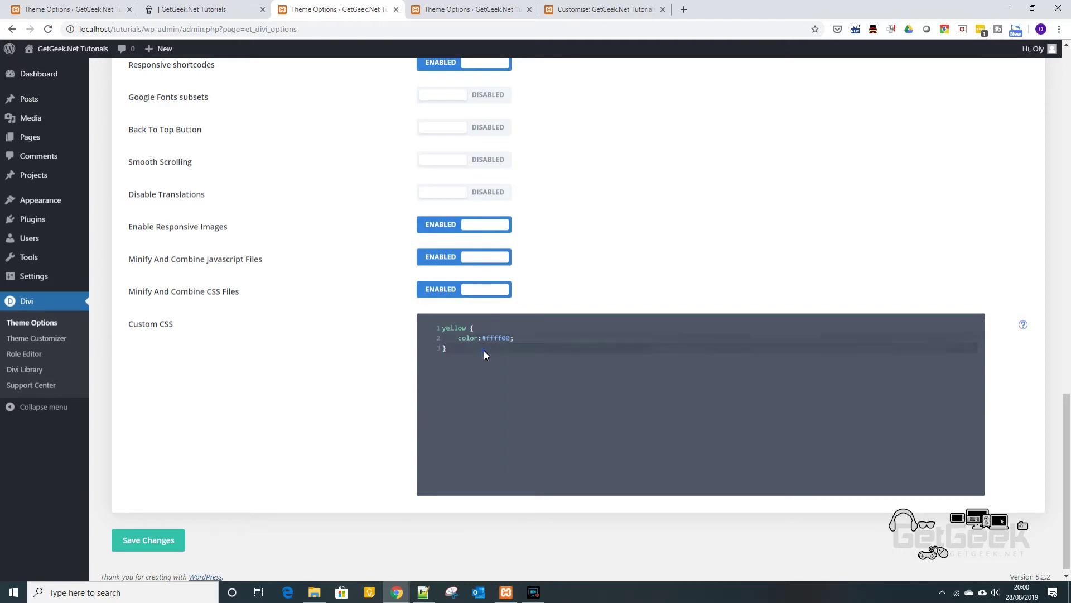
Step: Save the Theme Options and check the page in the Visual Builder tab
click(166, 535)
click(229, 9)
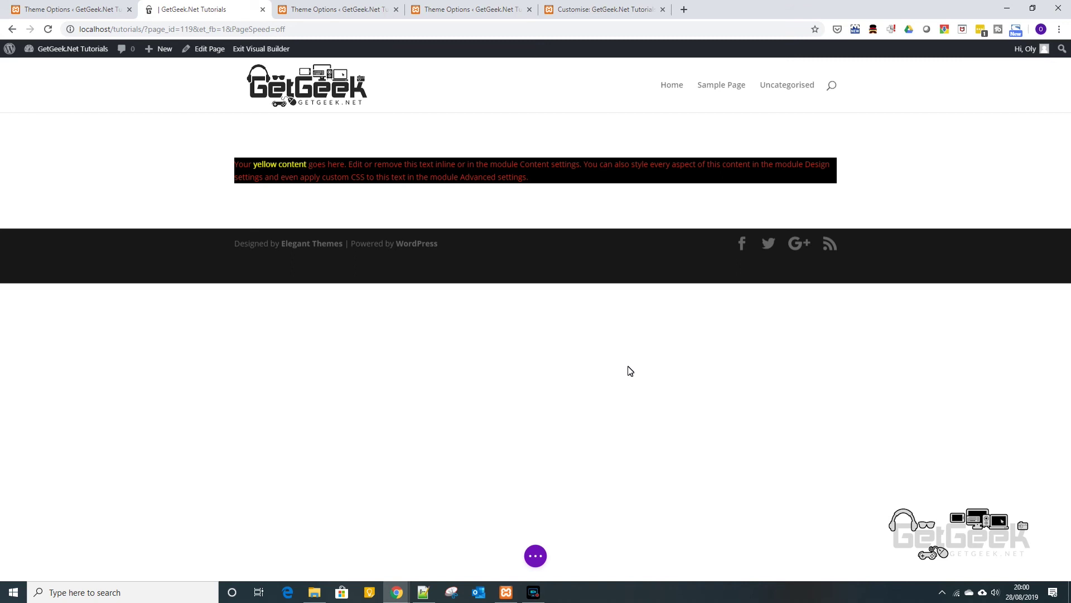
mouse_move(338, 165)
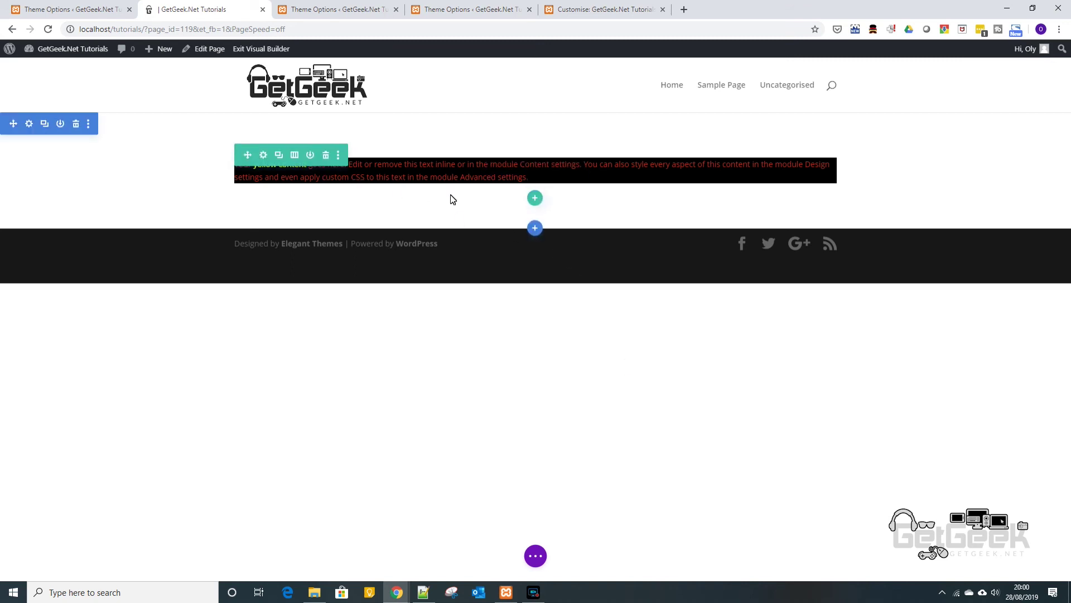